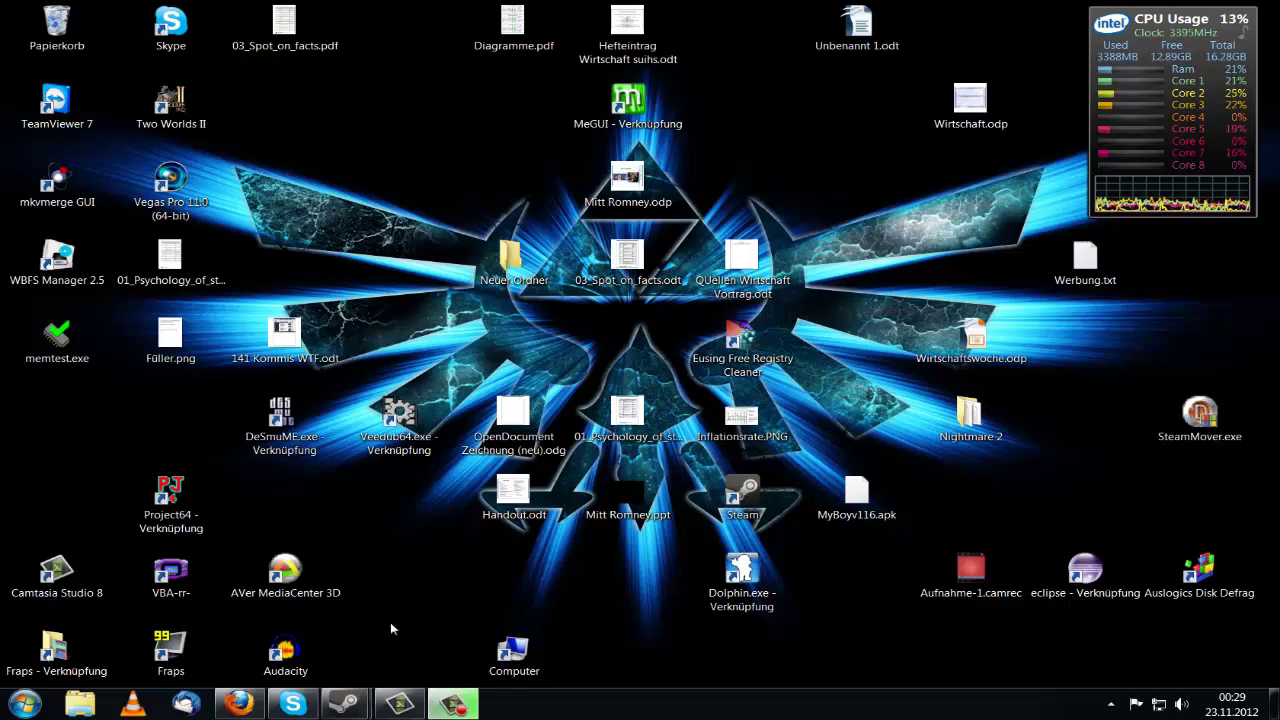
Switch to Firefox and check the web address of the Glide64 (Napalm WX) download page
click(256, 705)
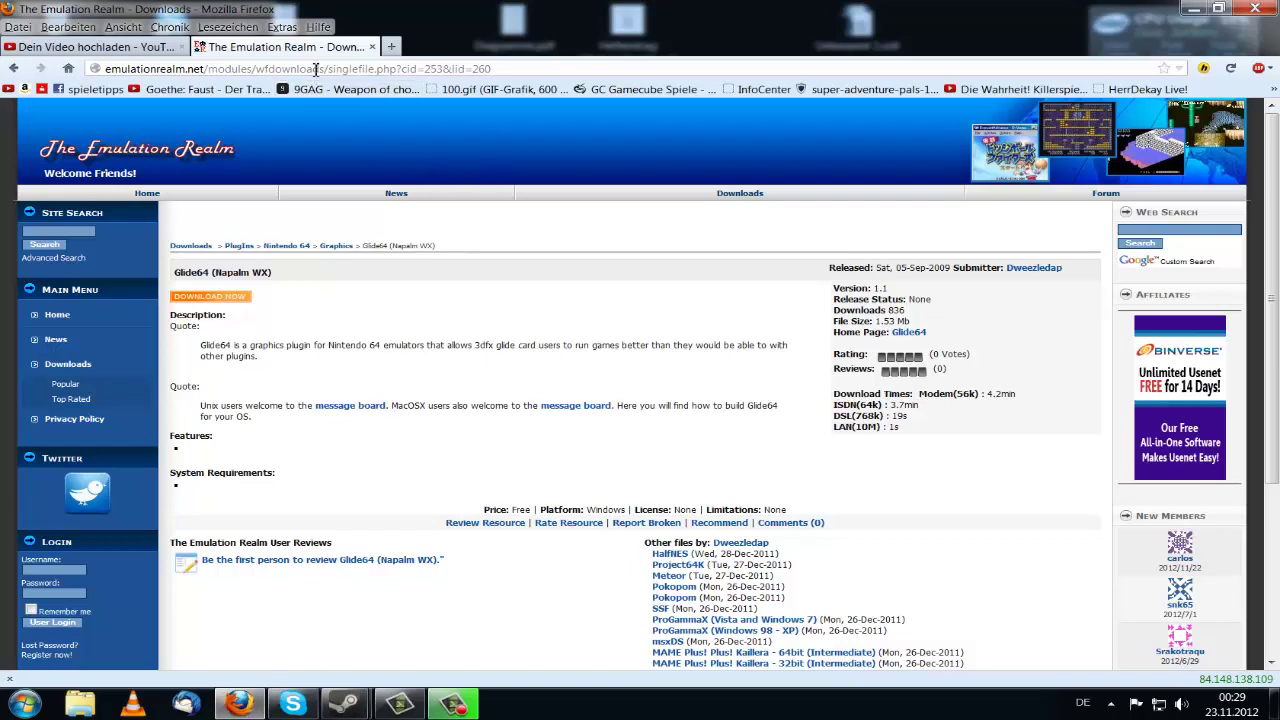
drag(210, 70, 508, 72)
click(532, 65)
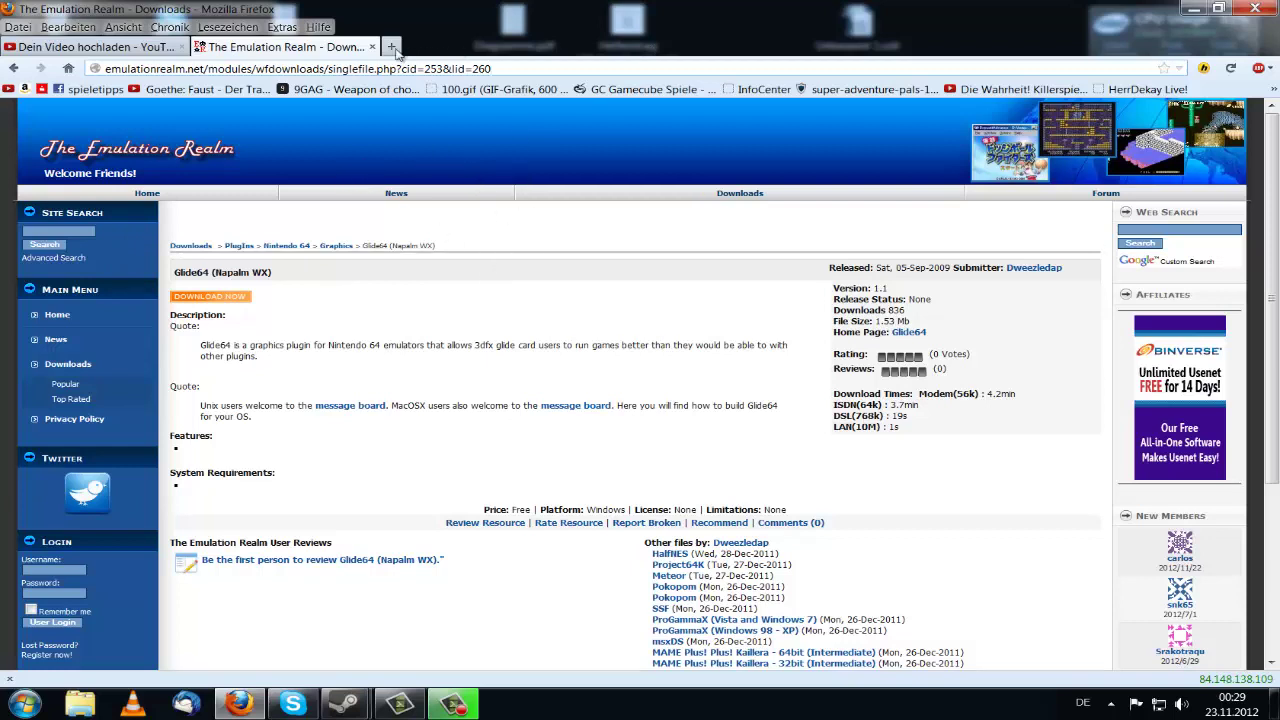
click(1193, 10)
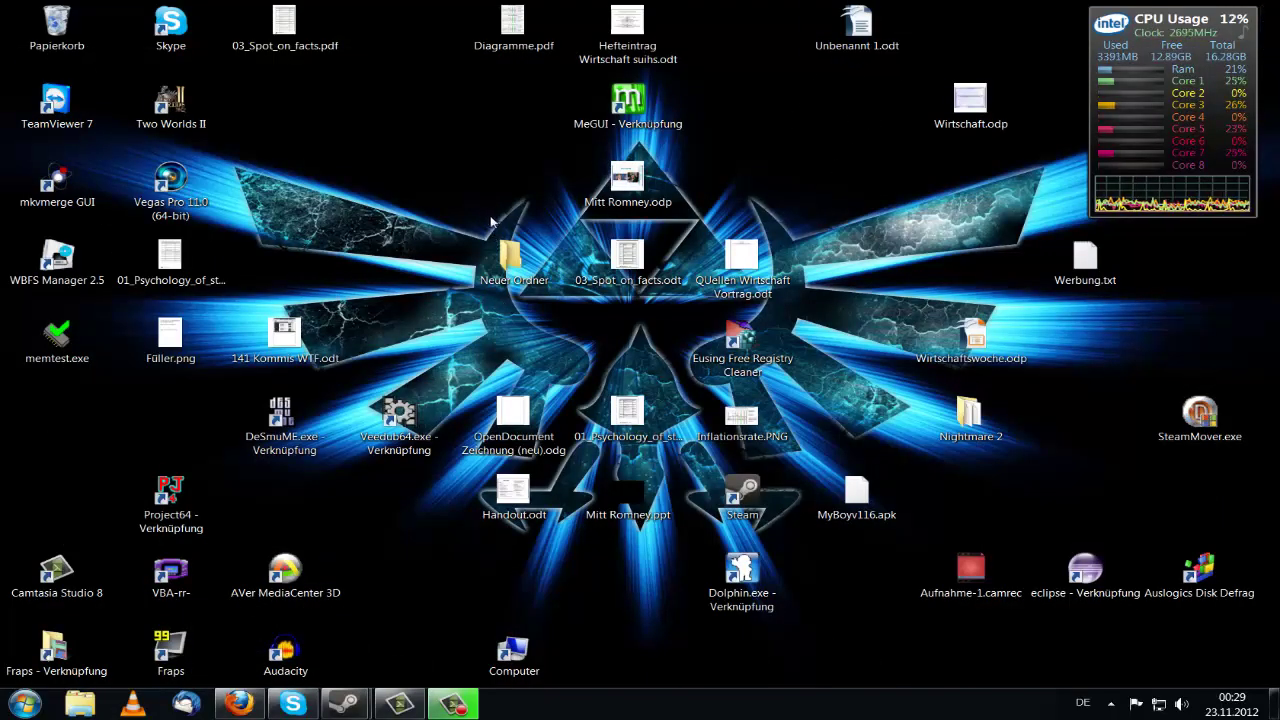
Open the downloaded glide64_napalmwx_r1.1(2).zip from Firefox's download list and move its window aside to make room for a second one
click(251, 706)
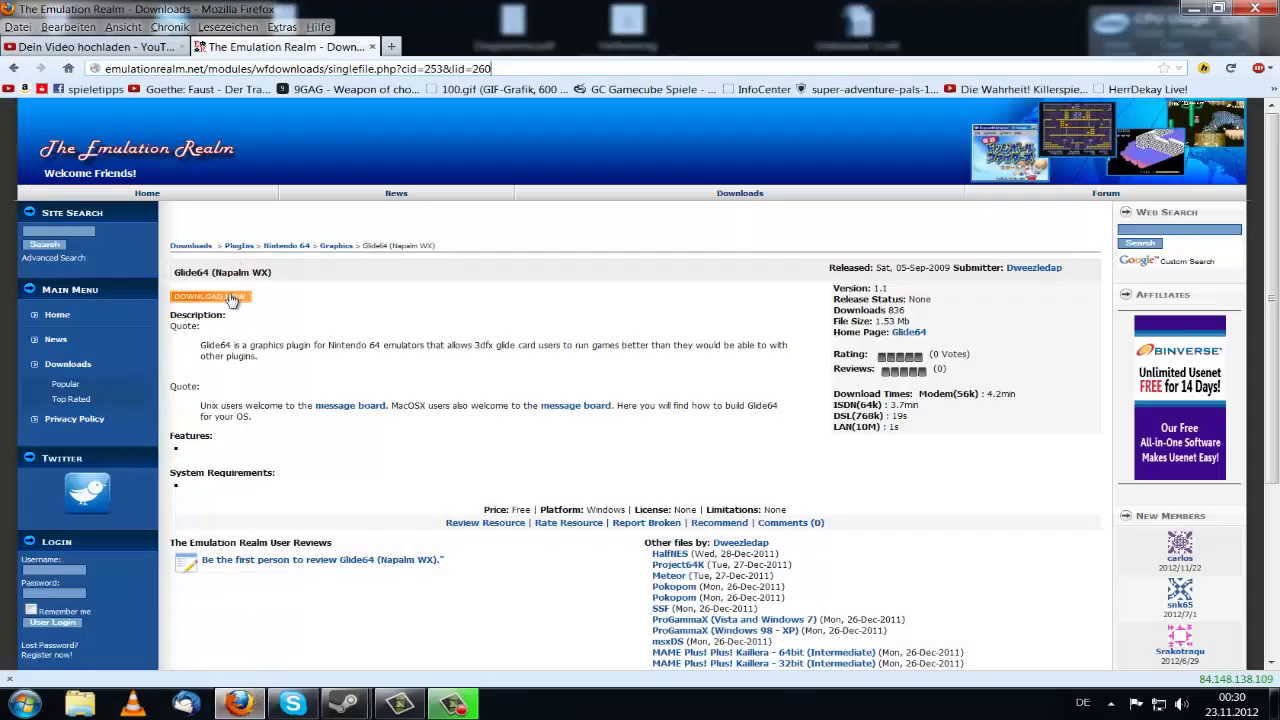
click(284, 27)
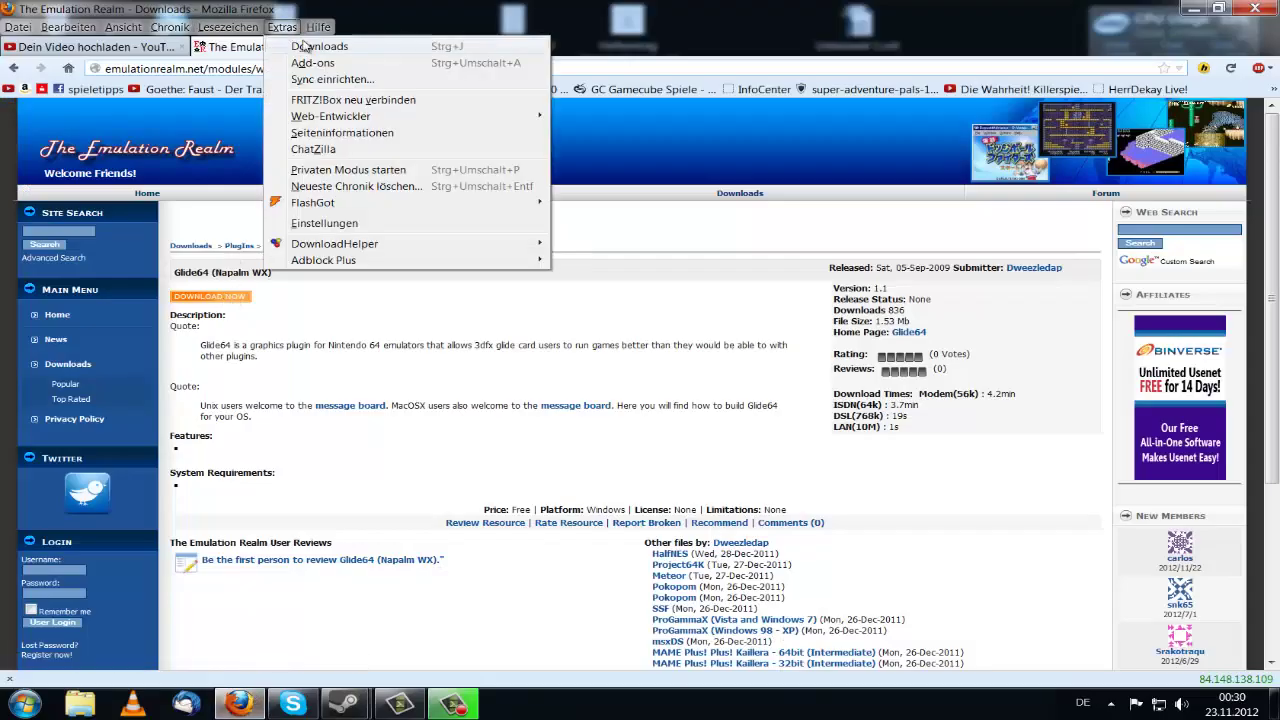
click(304, 46)
click(1192, 8)
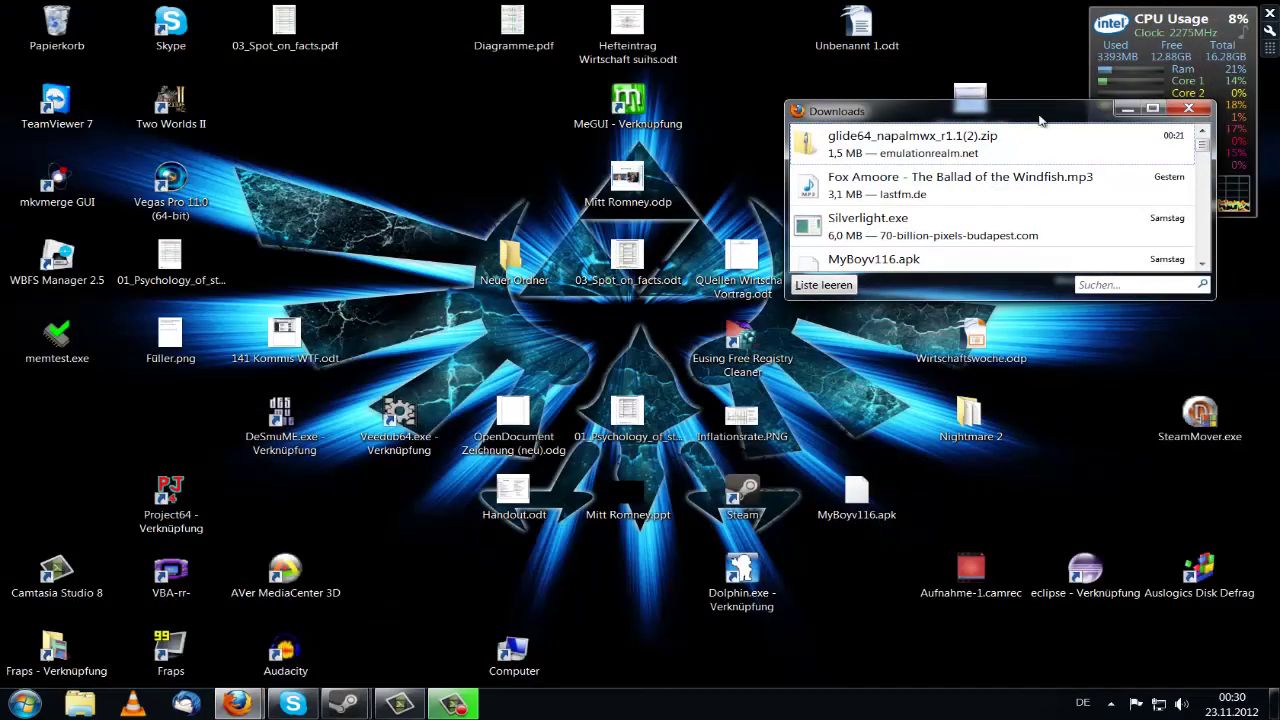
double_click(935, 145)
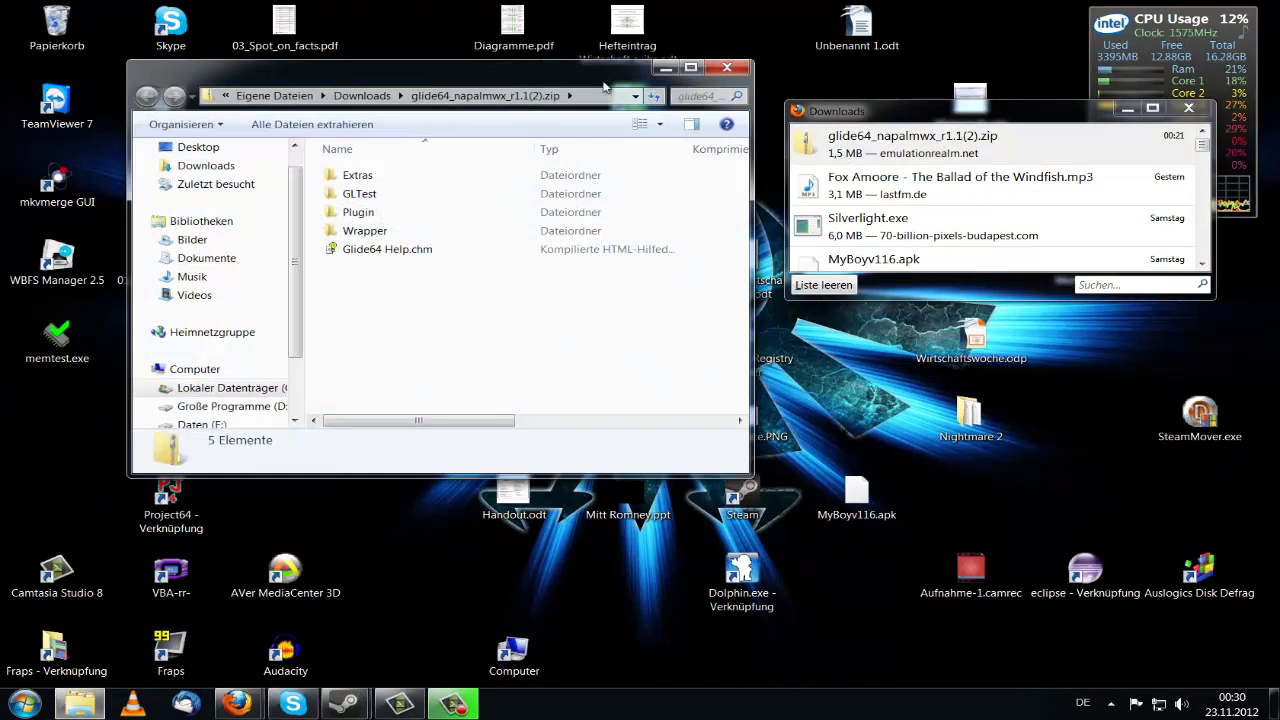
drag(604, 87, 1135, 29)
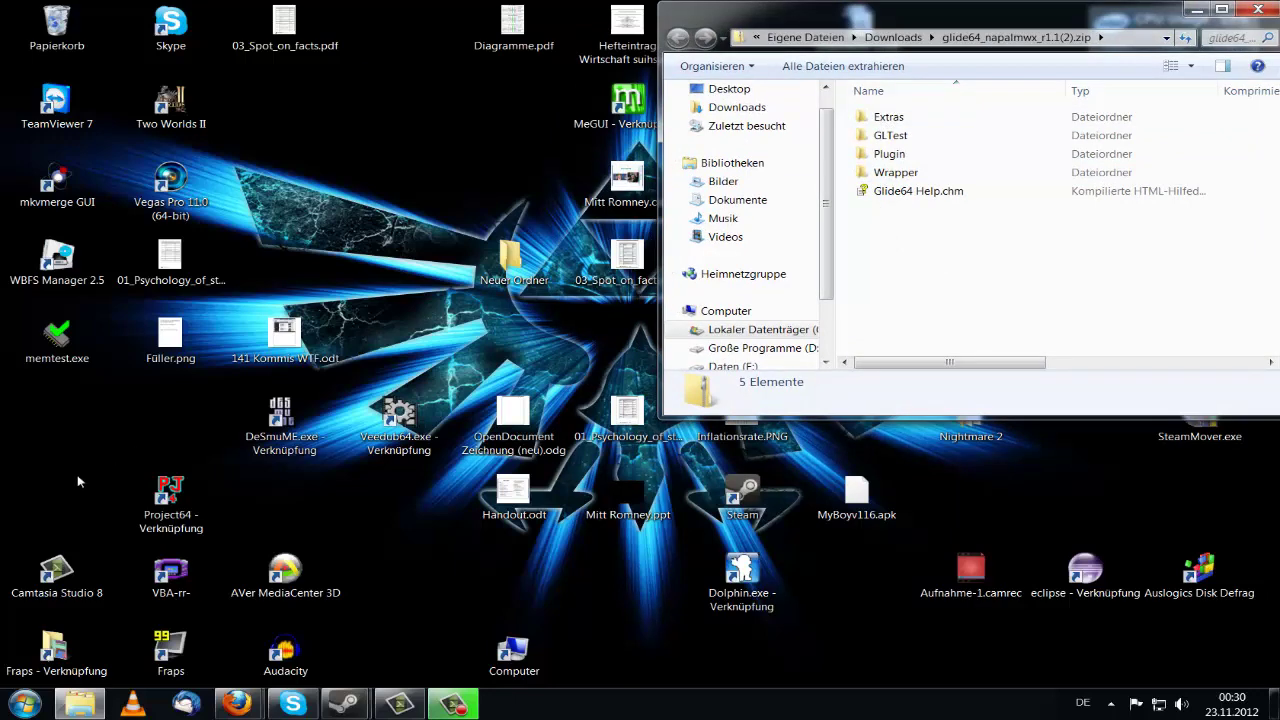
Open the Project 64 folder inside Spiele on drive D: in a second Explorer window beside the archive
click(38, 702)
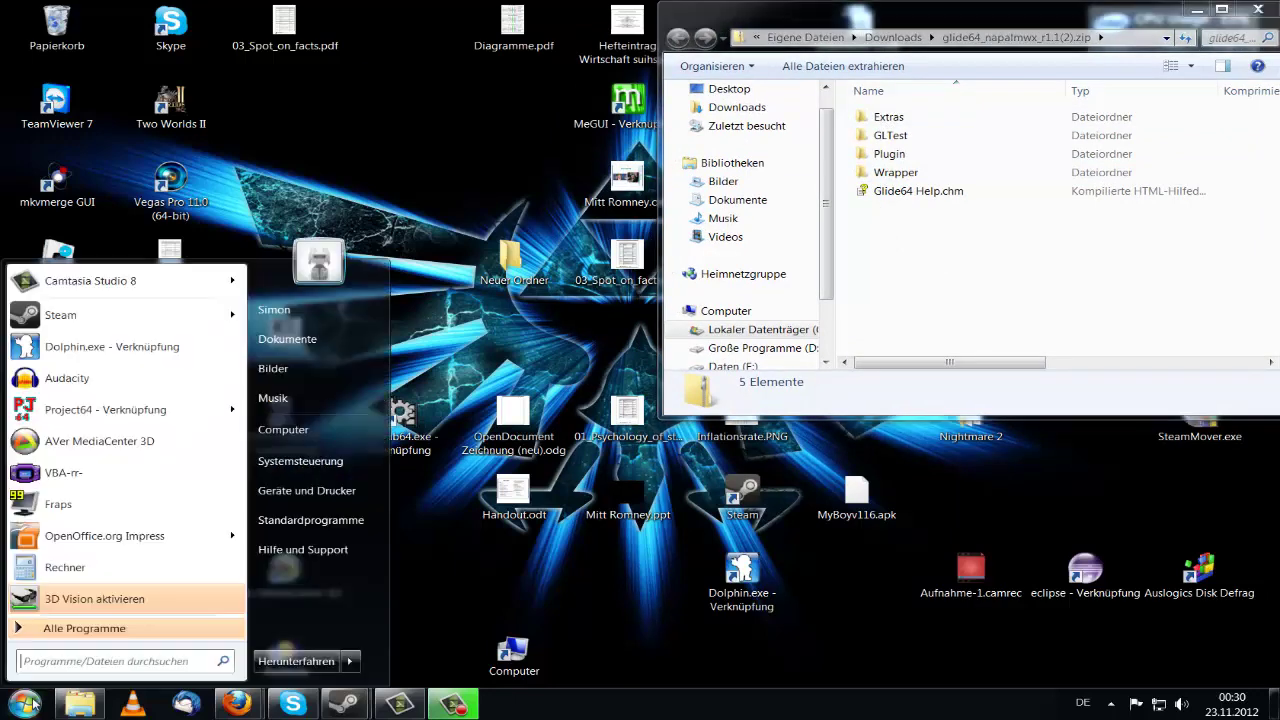
click(290, 429)
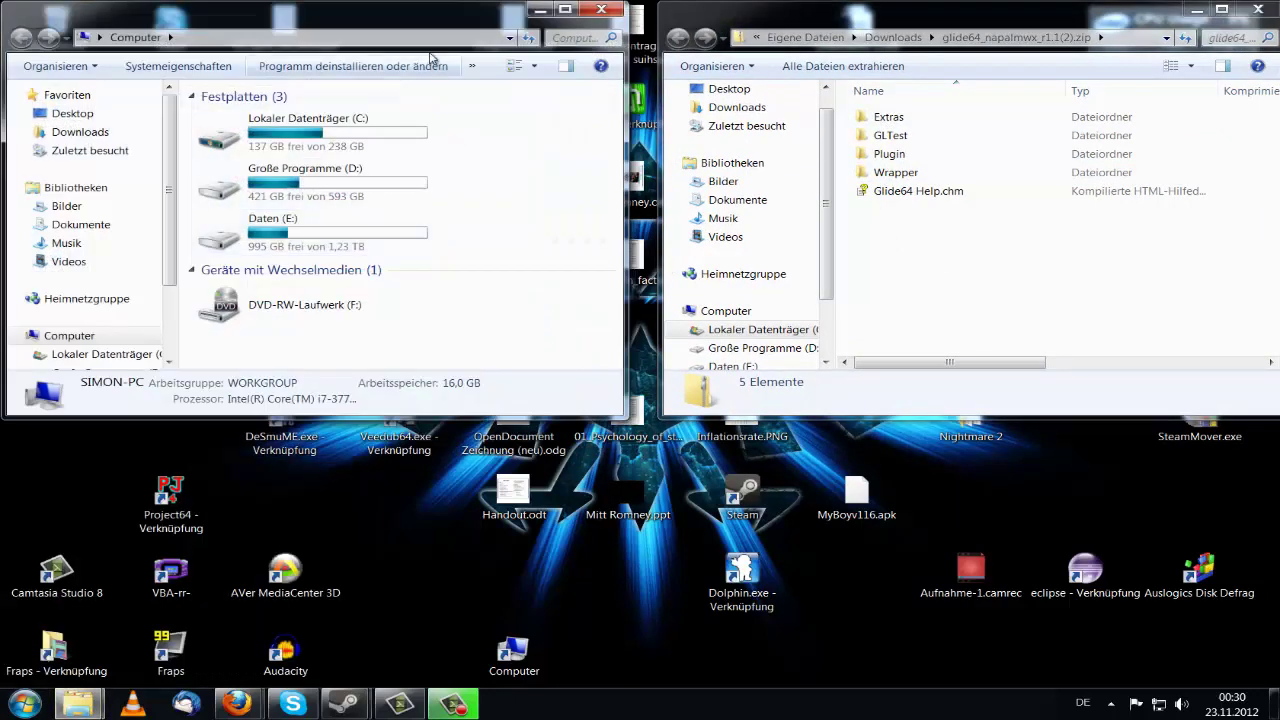
drag(432, 12, 452, 34)
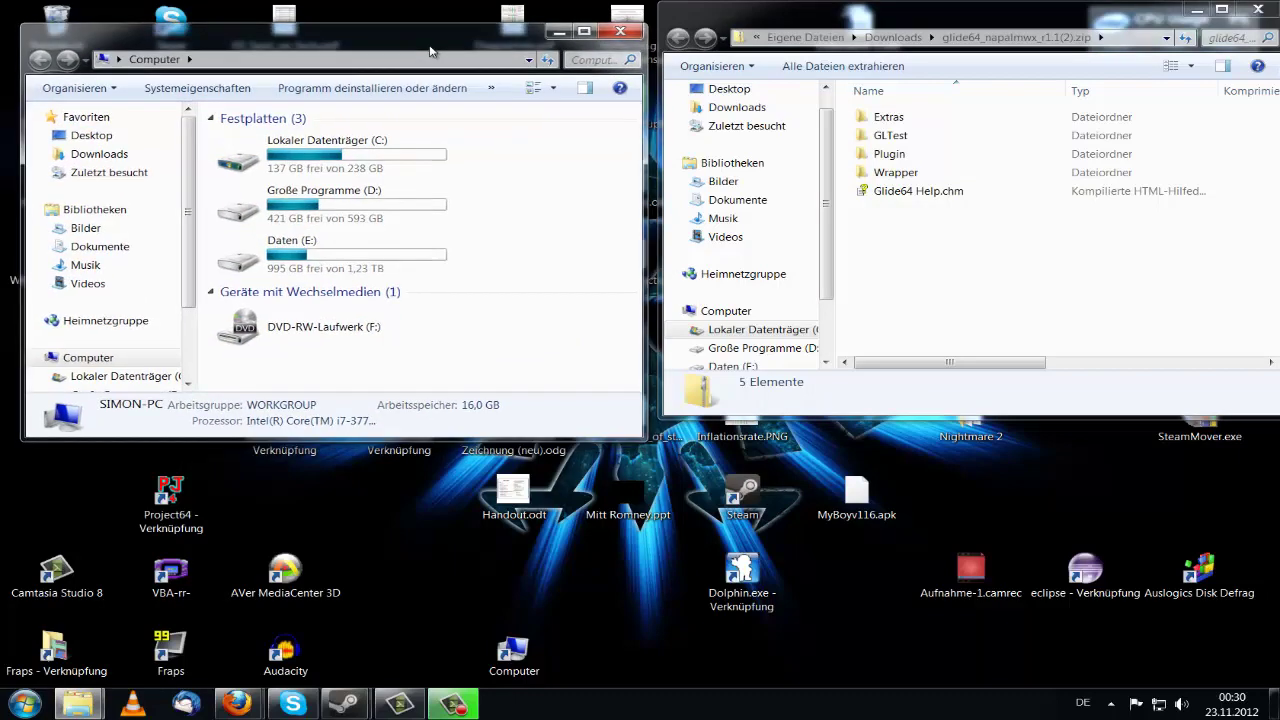
double_click(361, 205)
double_click(361, 204)
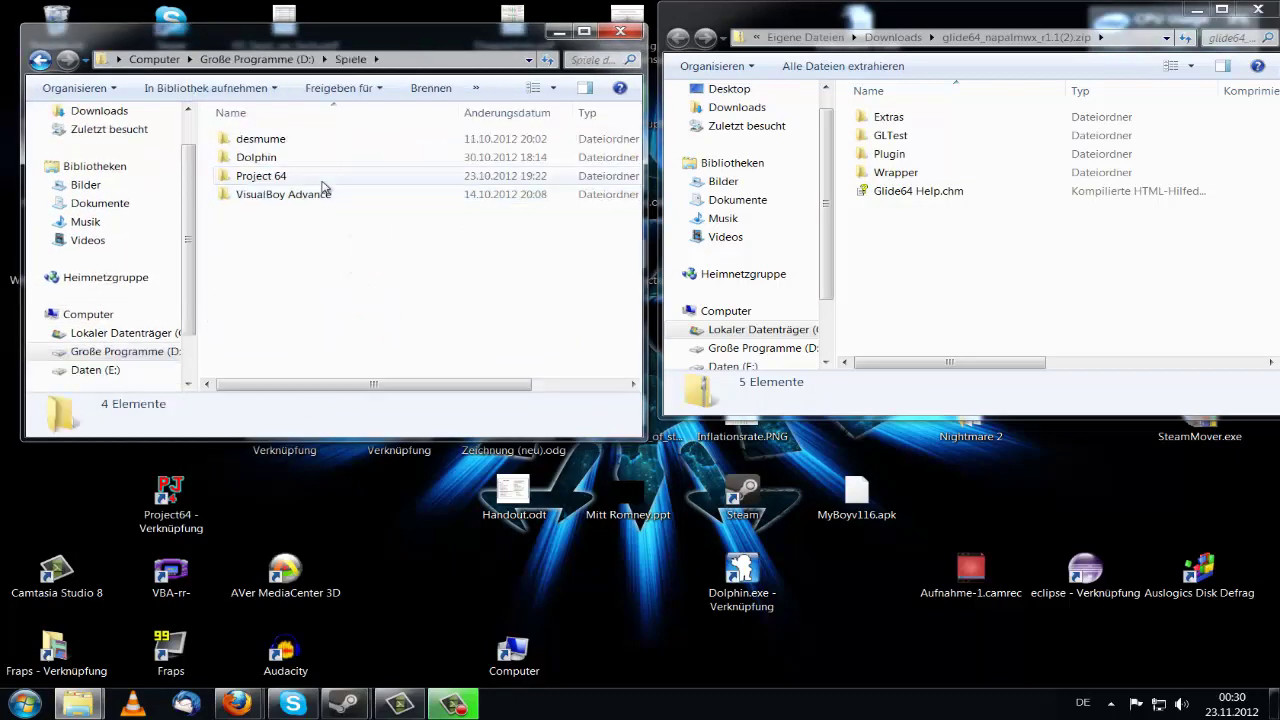
double_click(321, 178)
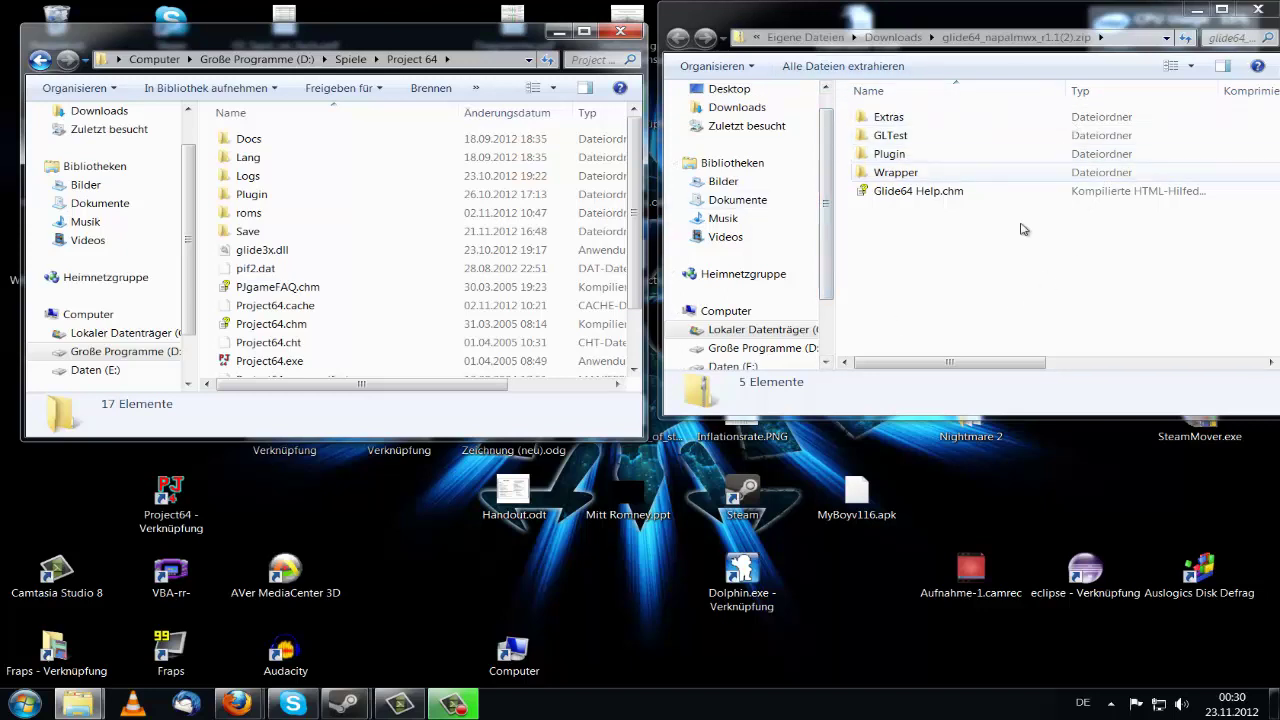
Try to copy glide3x.dll from the archive's Wrapper folder into the Project 64 folder
click(880, 156)
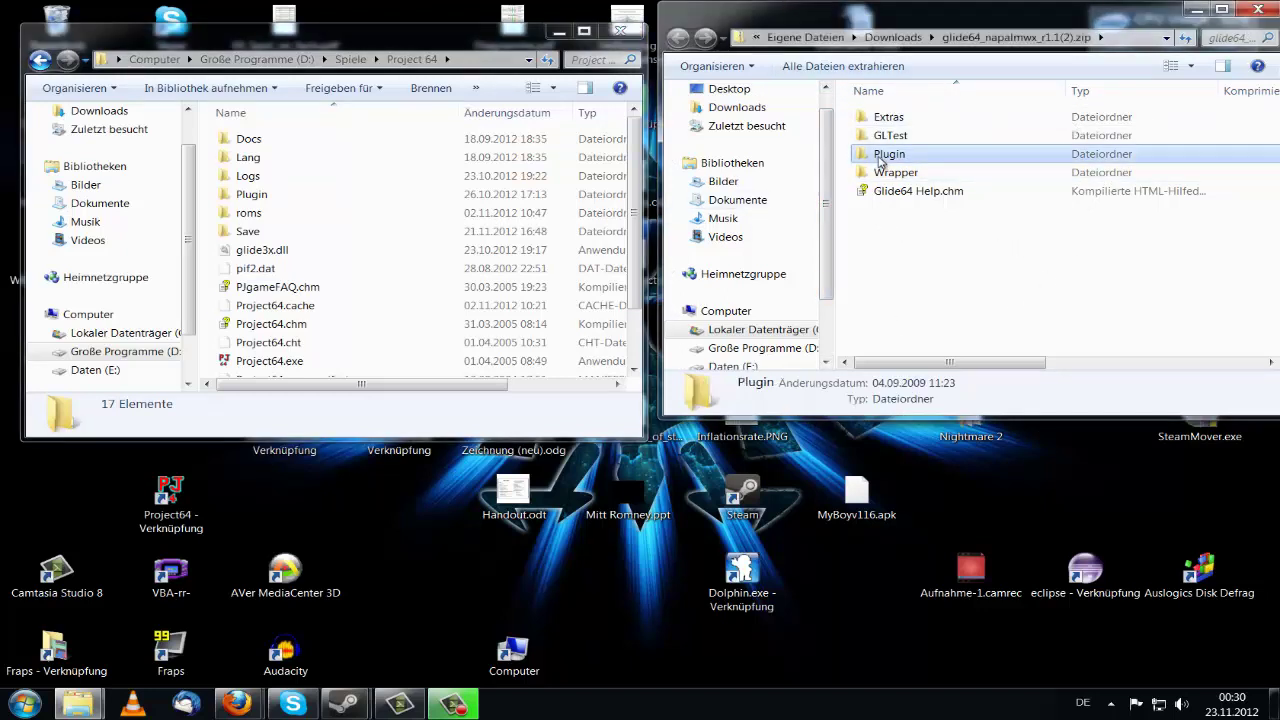
click(884, 174)
click(908, 255)
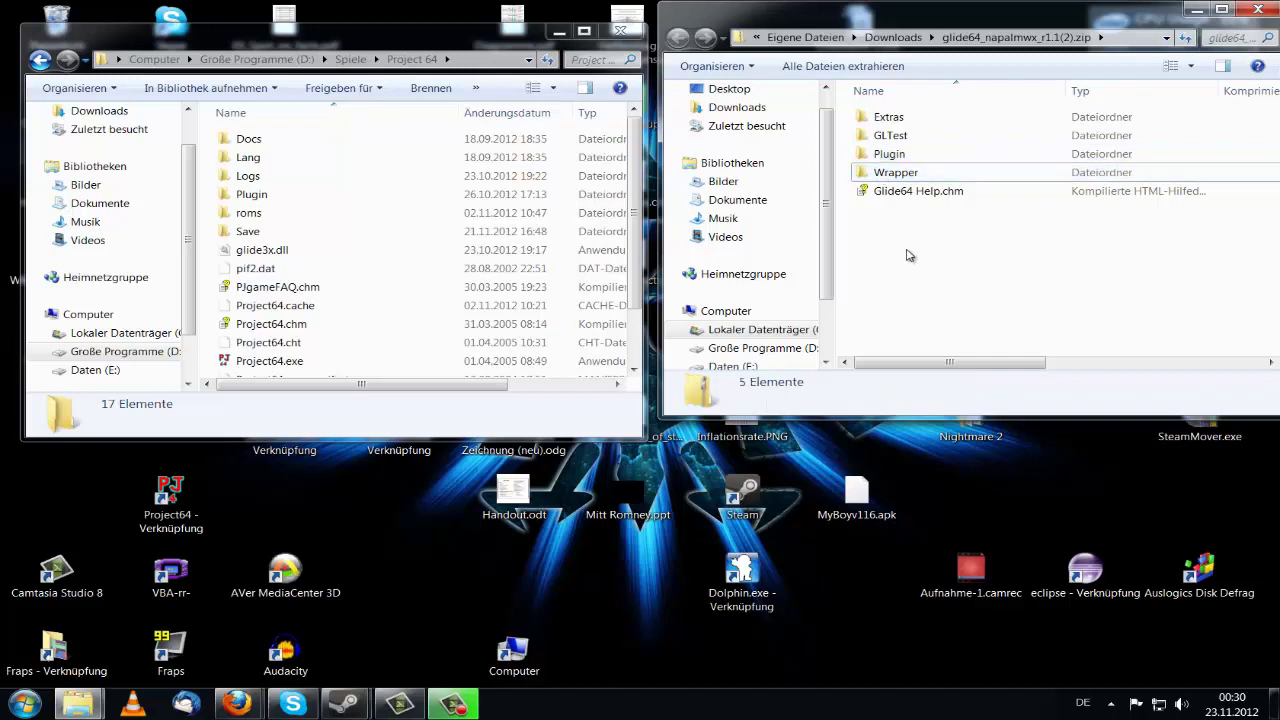
double_click(896, 173)
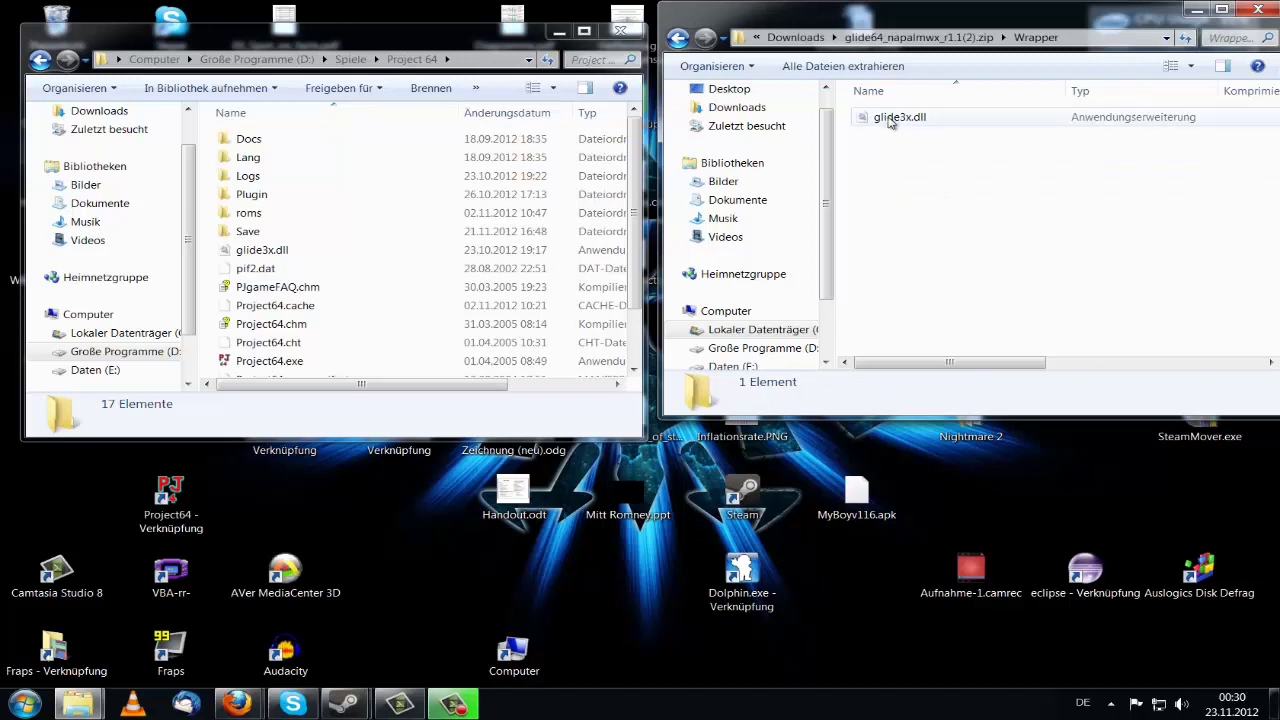
drag(911, 121, 1142, 163)
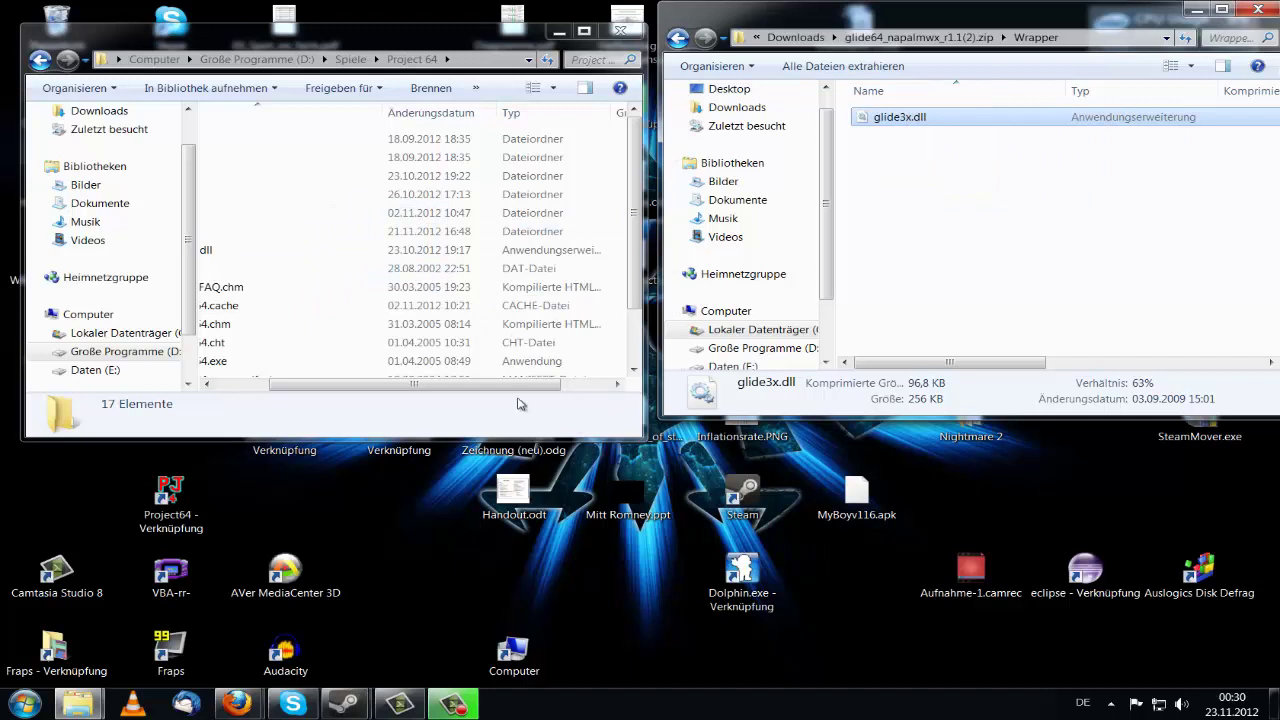
Locate glide3x.dll among the files in the main Project 64 folder
click(260, 252)
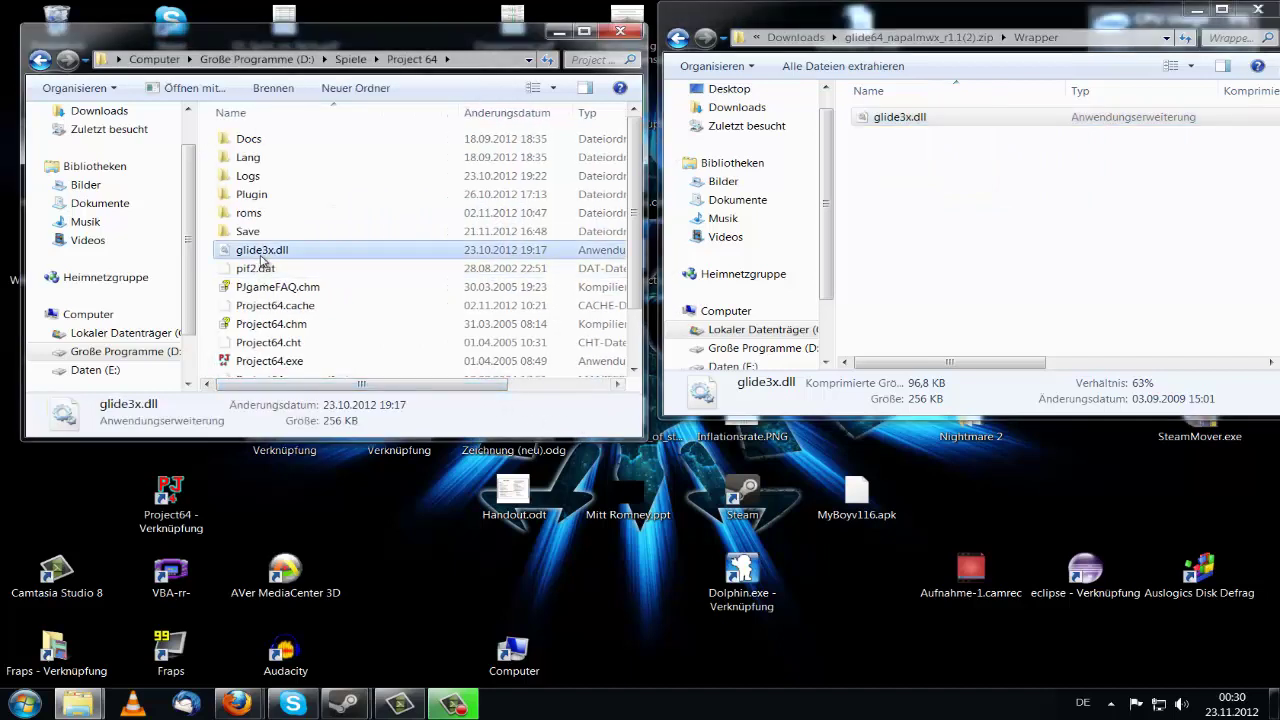
click(262, 268)
click(267, 232)
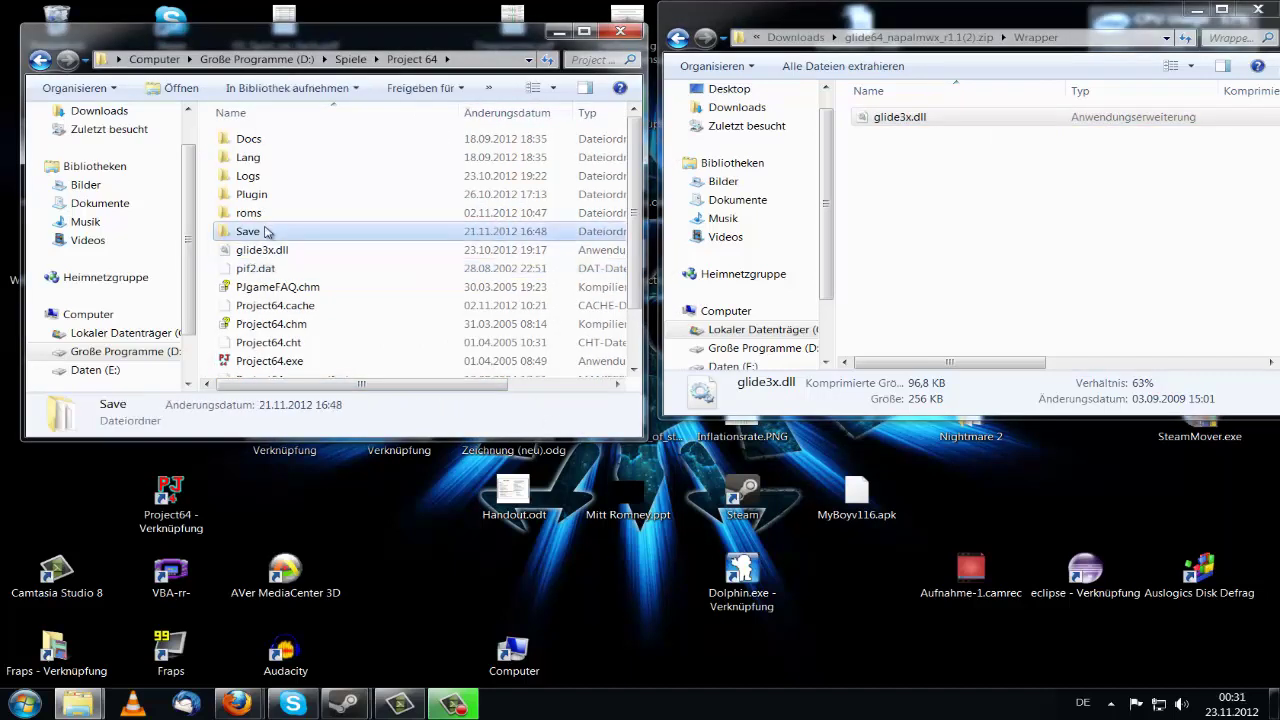
click(262, 251)
click(265, 269)
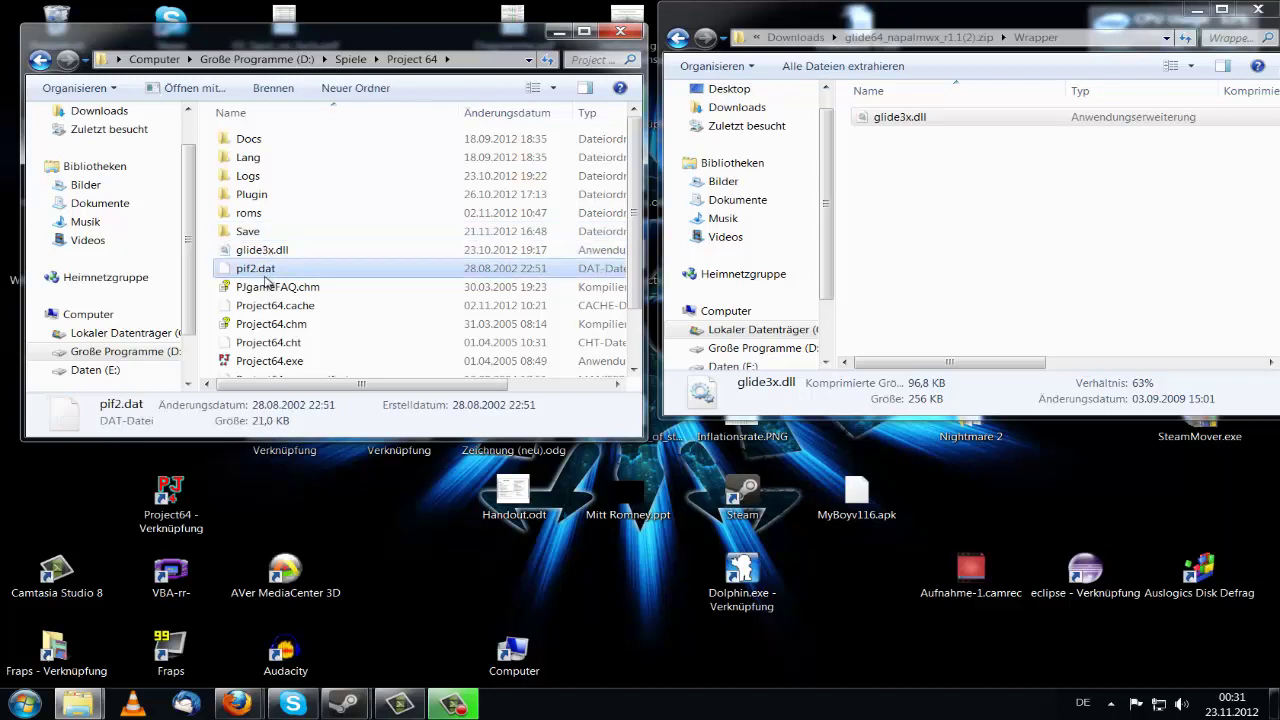
click(267, 286)
click(270, 214)
click(280, 253)
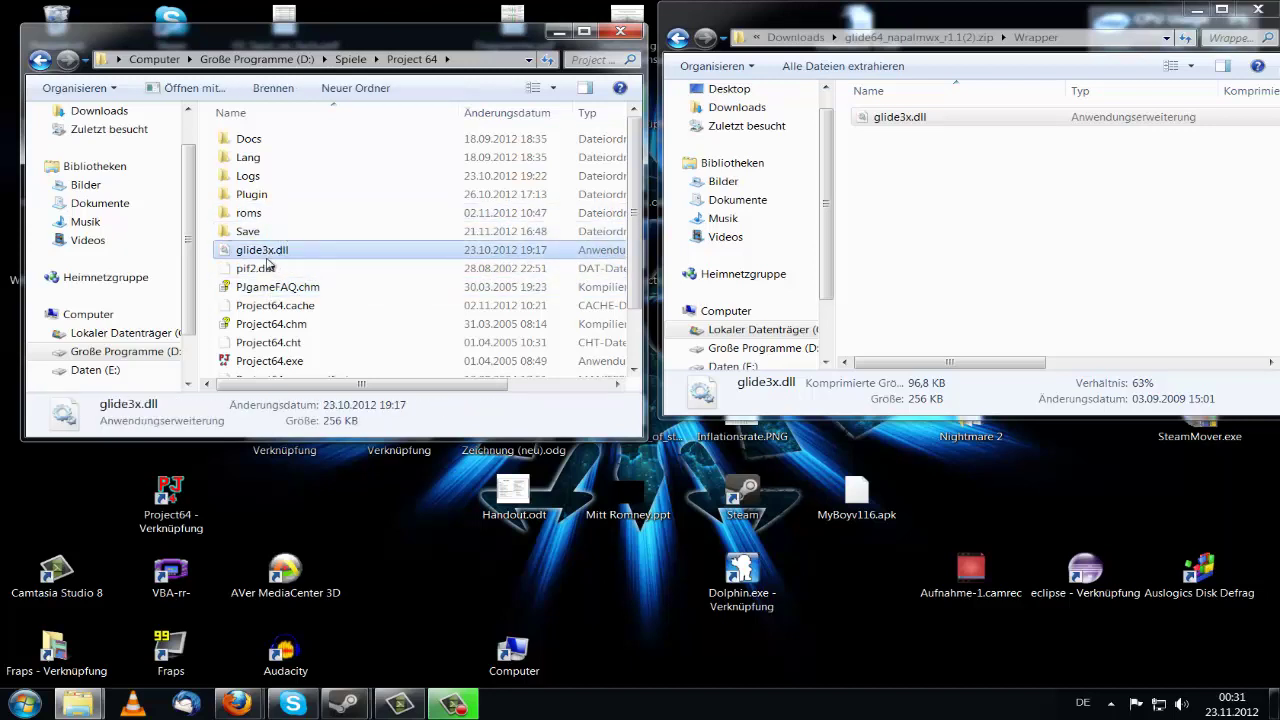
Try to copy Glide64.dll, Glide64.ini and GlideHQ.dll from the archive's Plugin folder into Project 64's Plugin folder
click(998, 242)
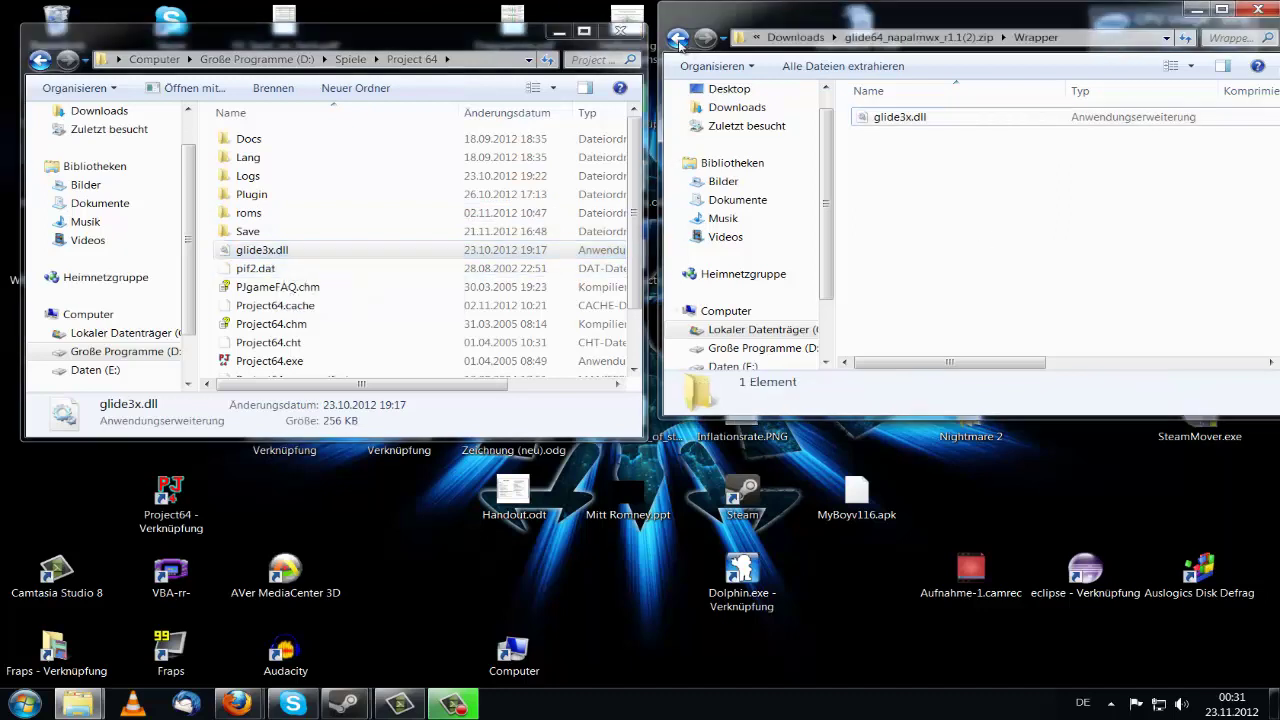
click(678, 40)
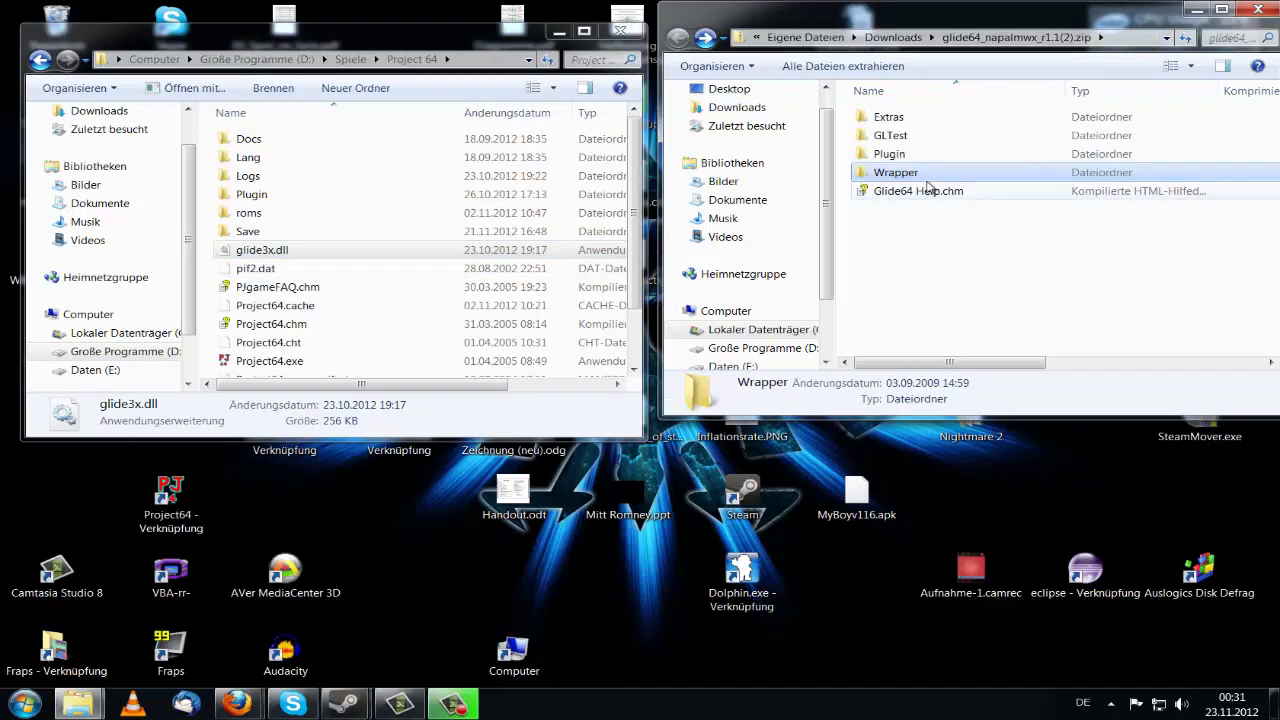
click(912, 264)
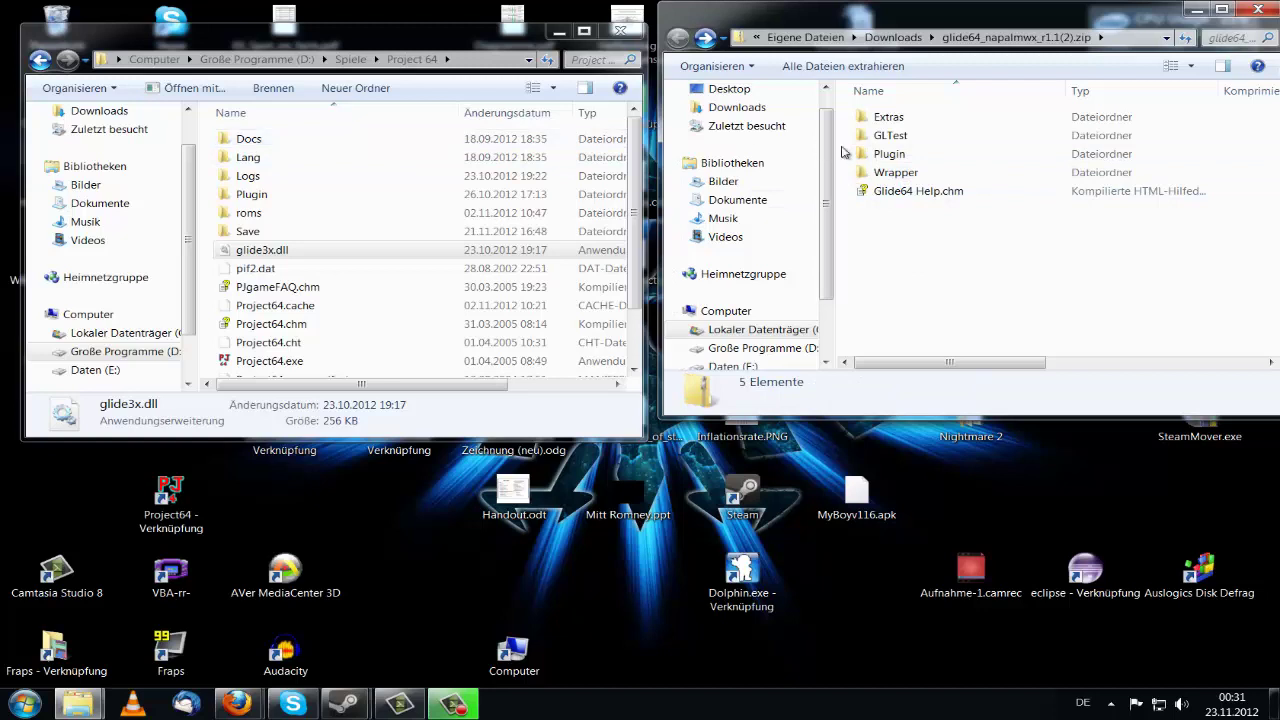
double_click(898, 158)
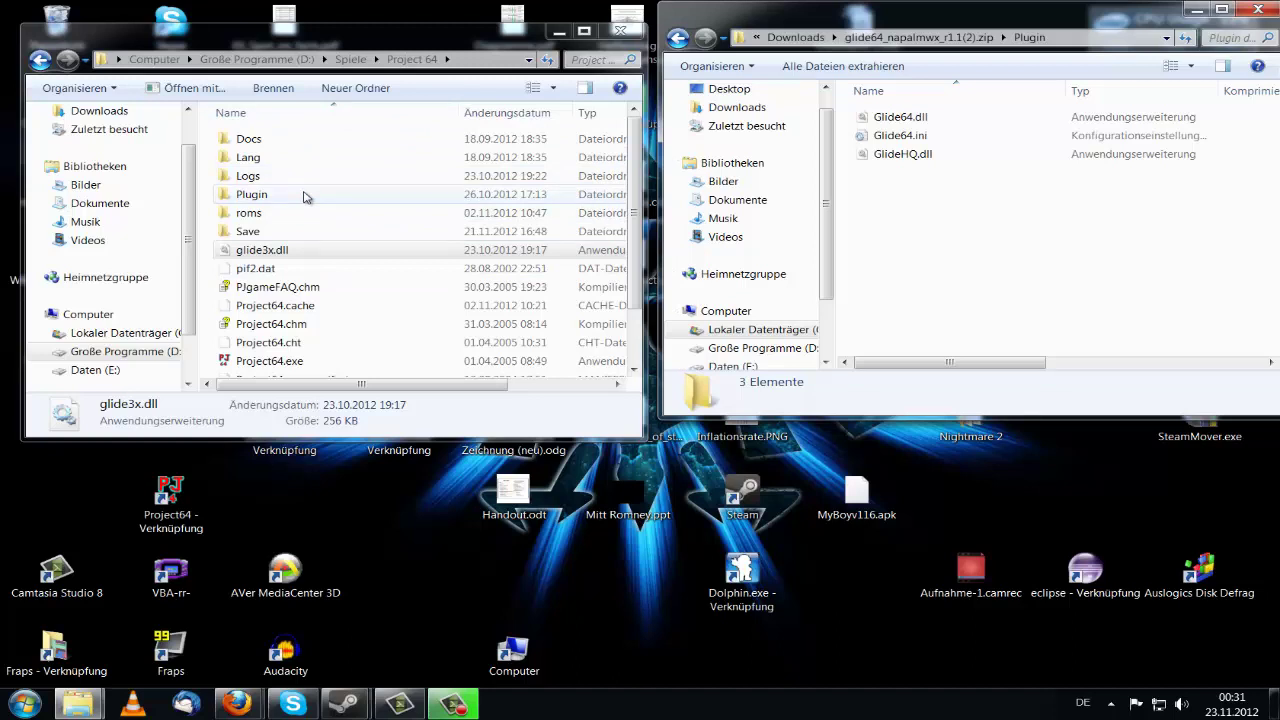
double_click(252, 194)
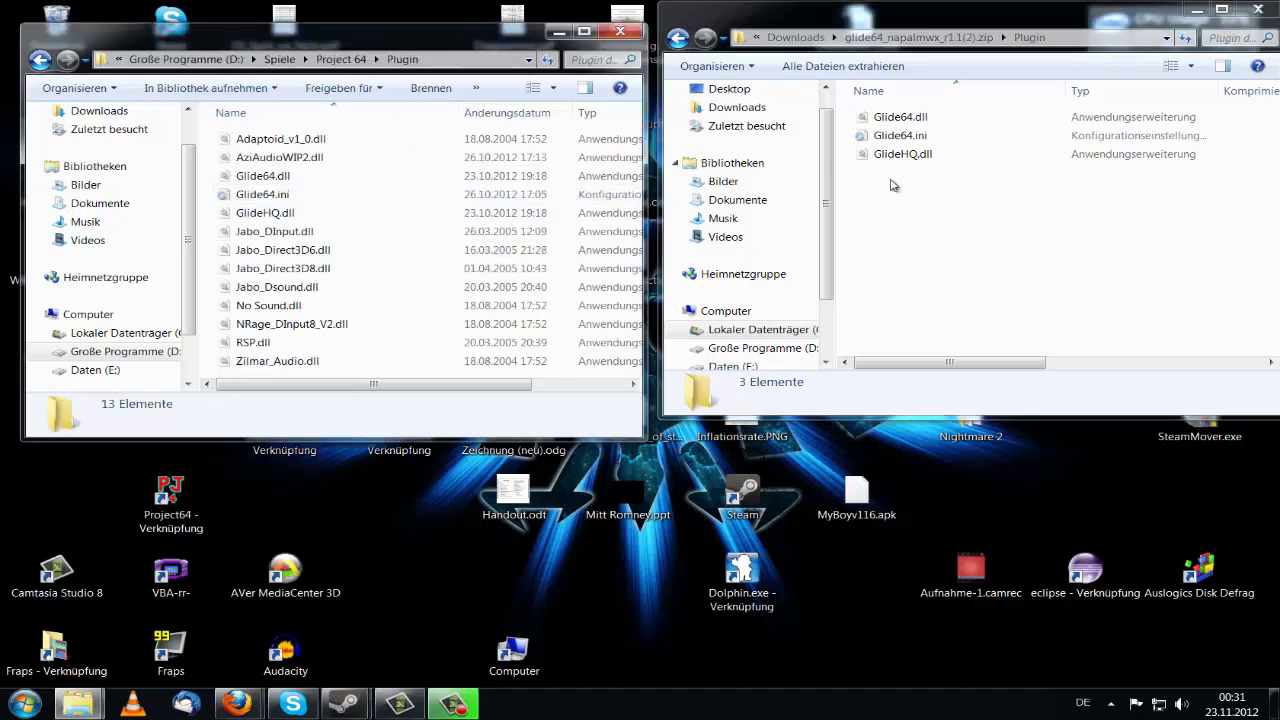
drag(928, 208, 430, 255)
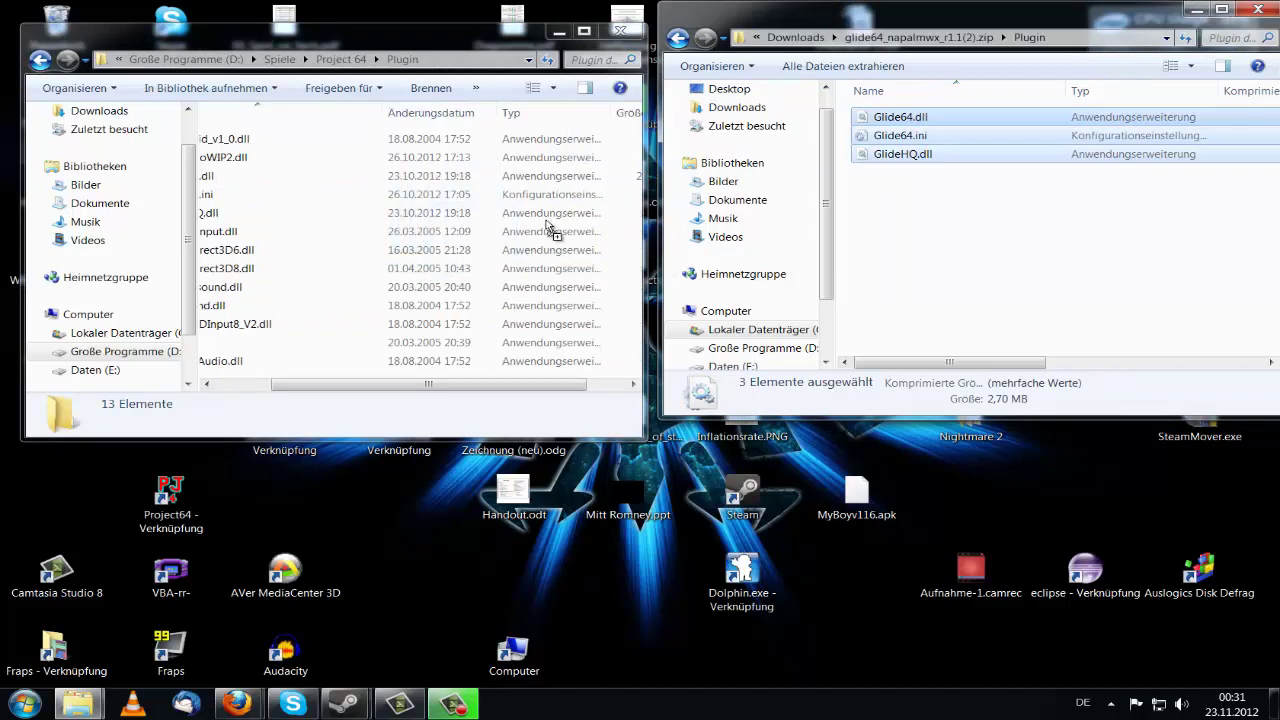
drag(900, 140, 350, 382)
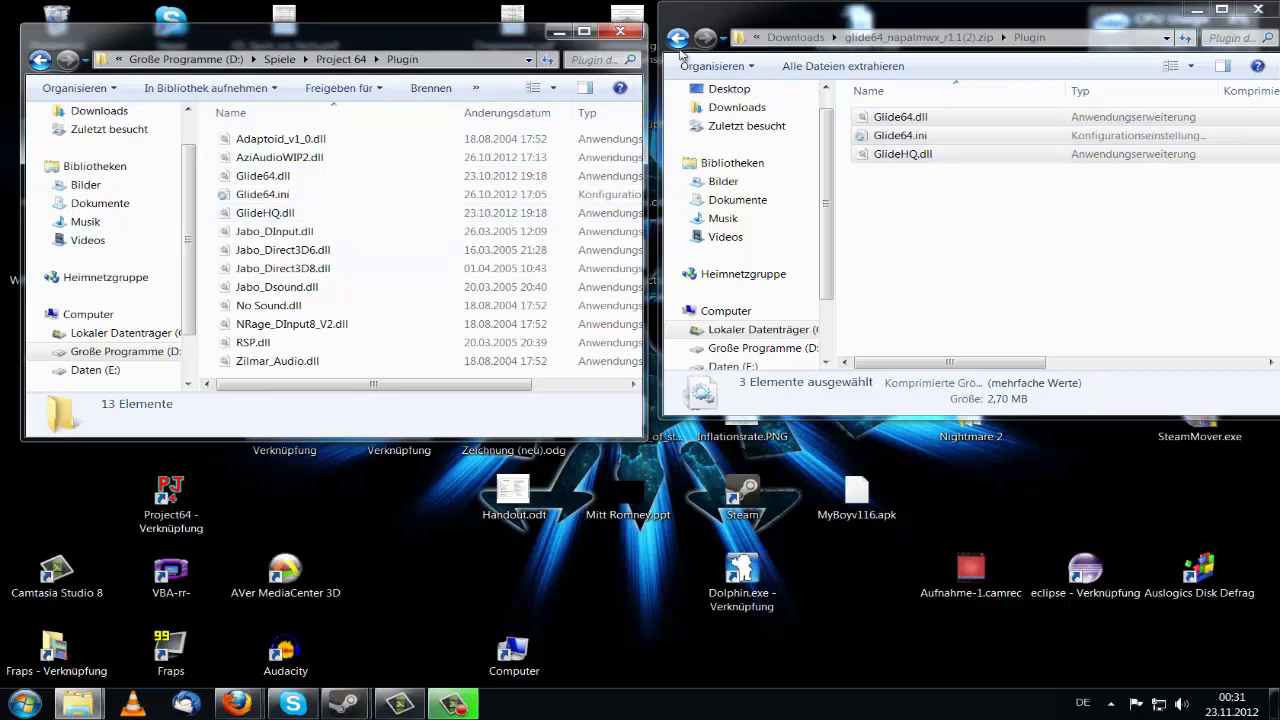
Close the archive's Explorer window and Firefox's download list
drag(915, 13, 803, 71)
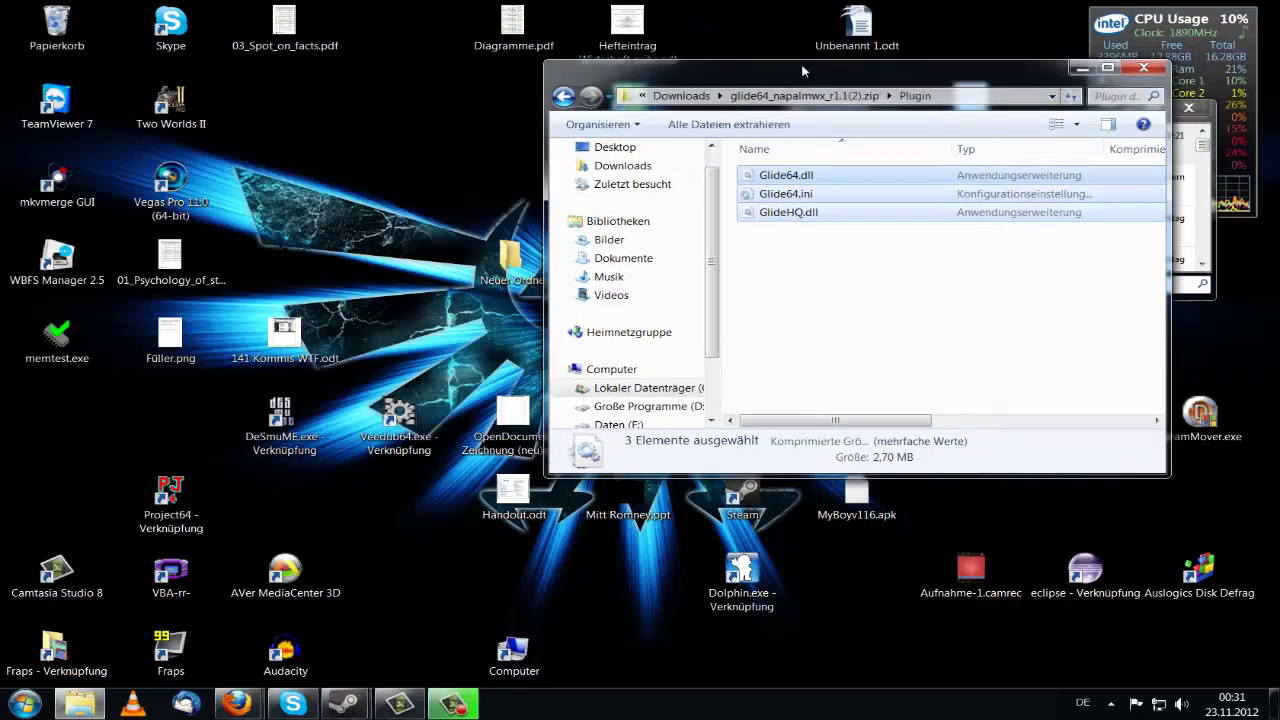
click(1144, 68)
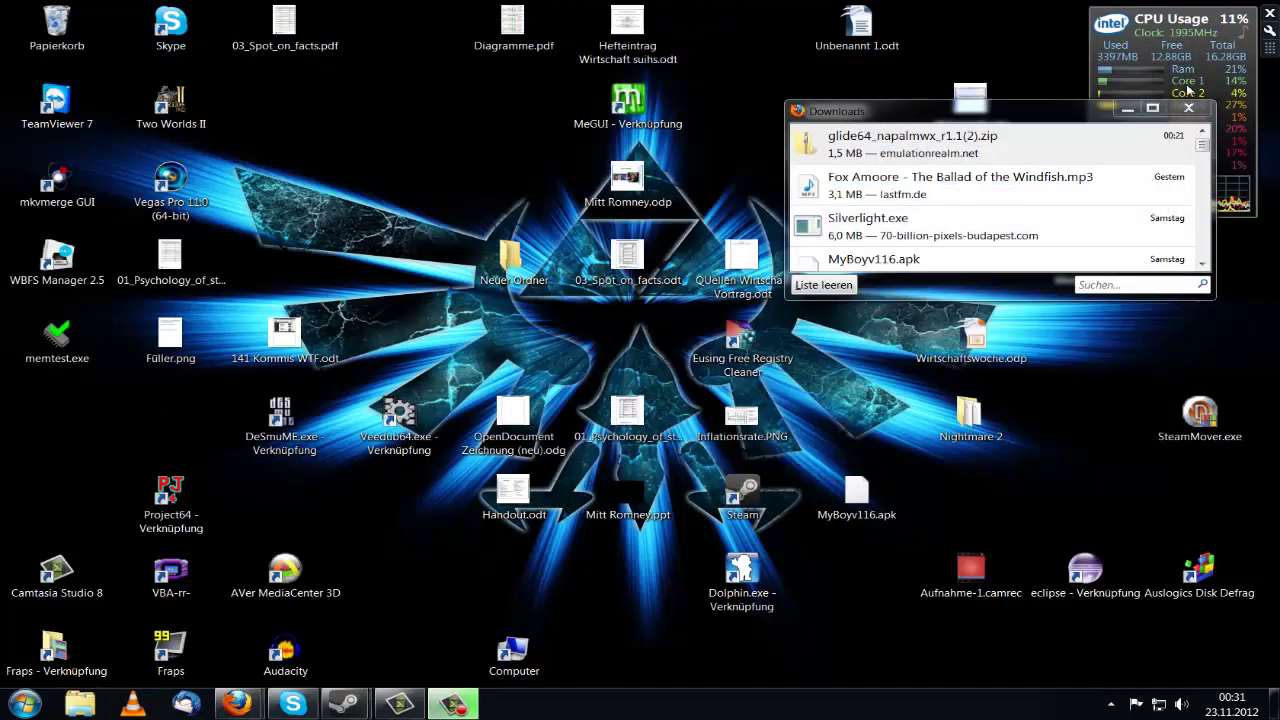
click(1188, 107)
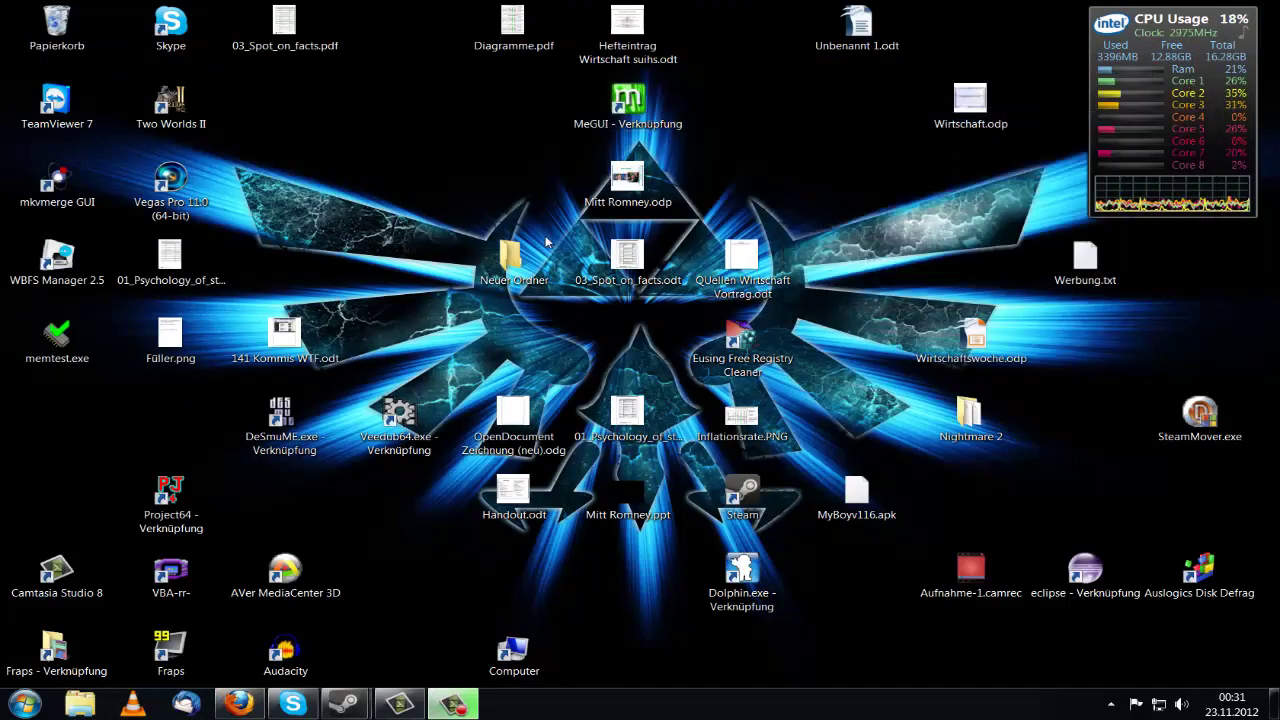
Launch Project64 from the desktop and open its plugin settings
double_click(179, 502)
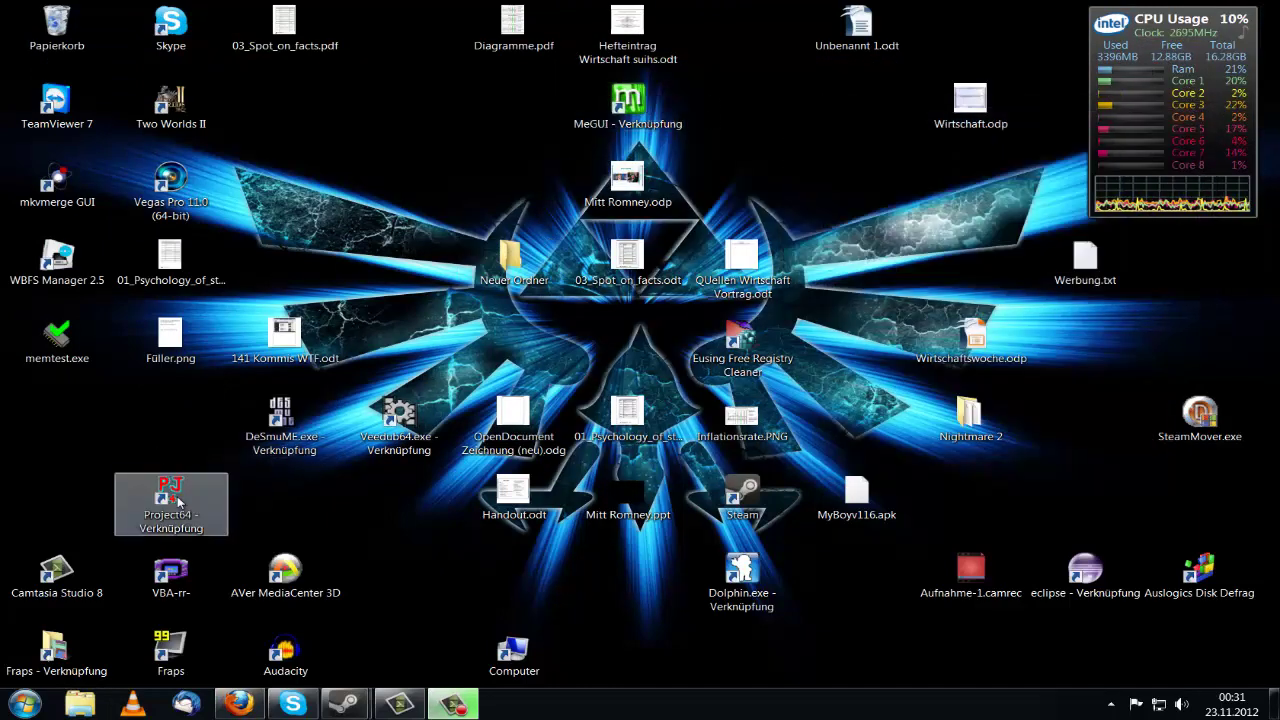
drag(460, 104, 541, 73)
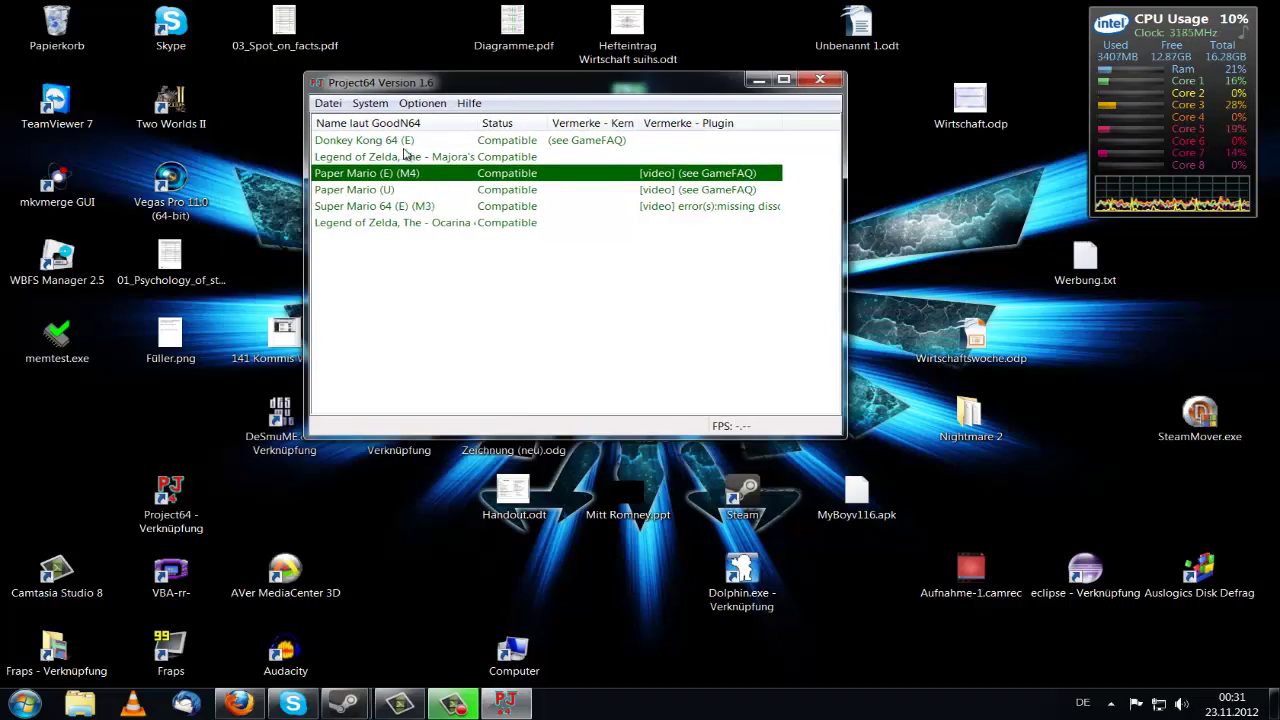
click(424, 103)
click(434, 86)
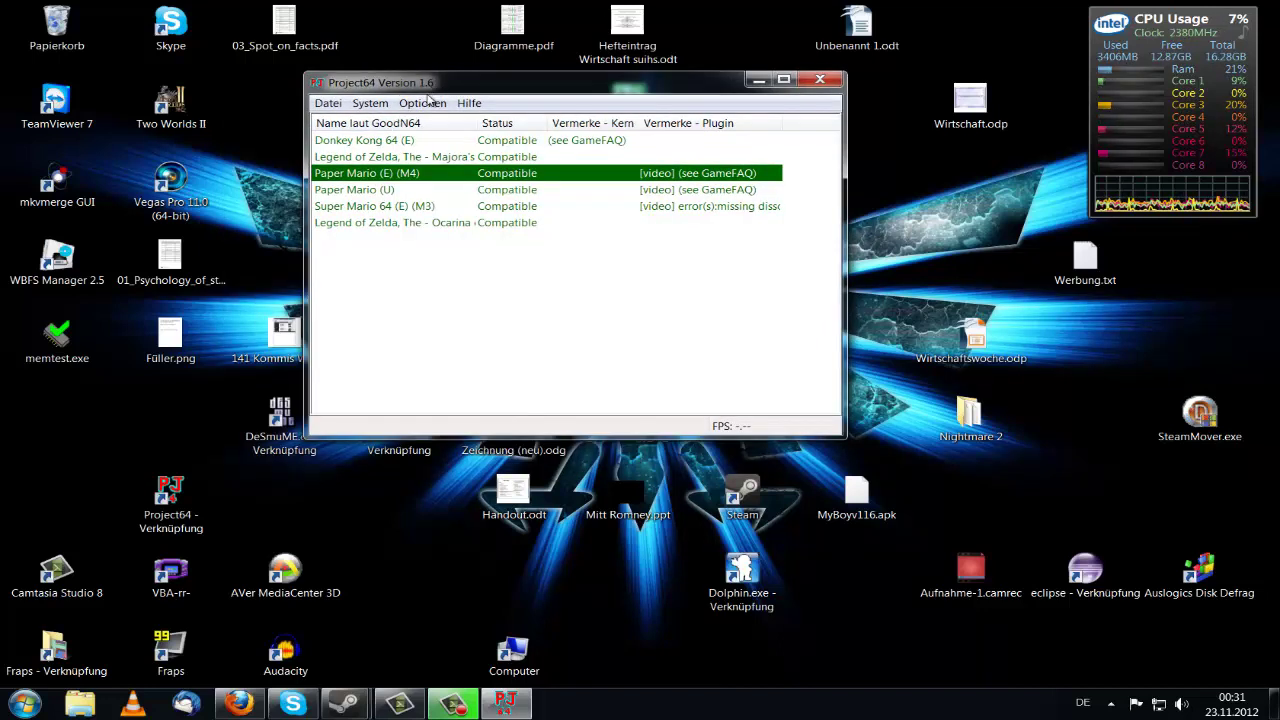
click(430, 104)
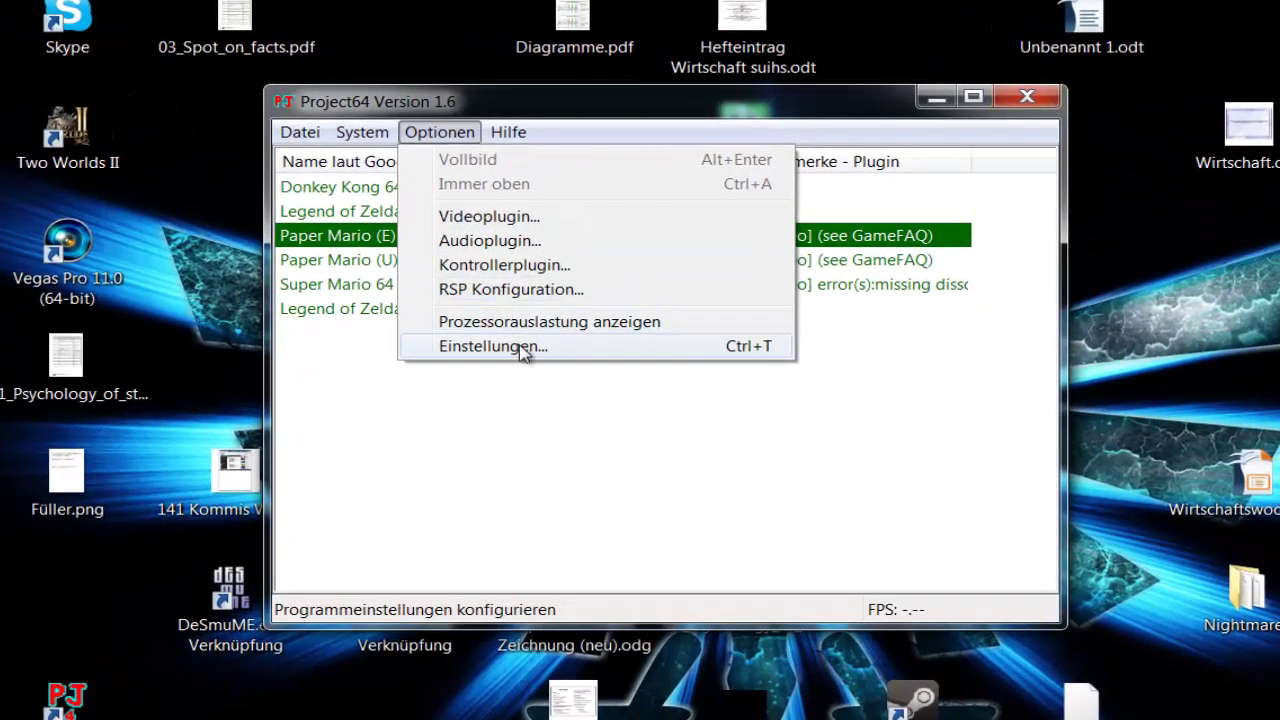
click(458, 248)
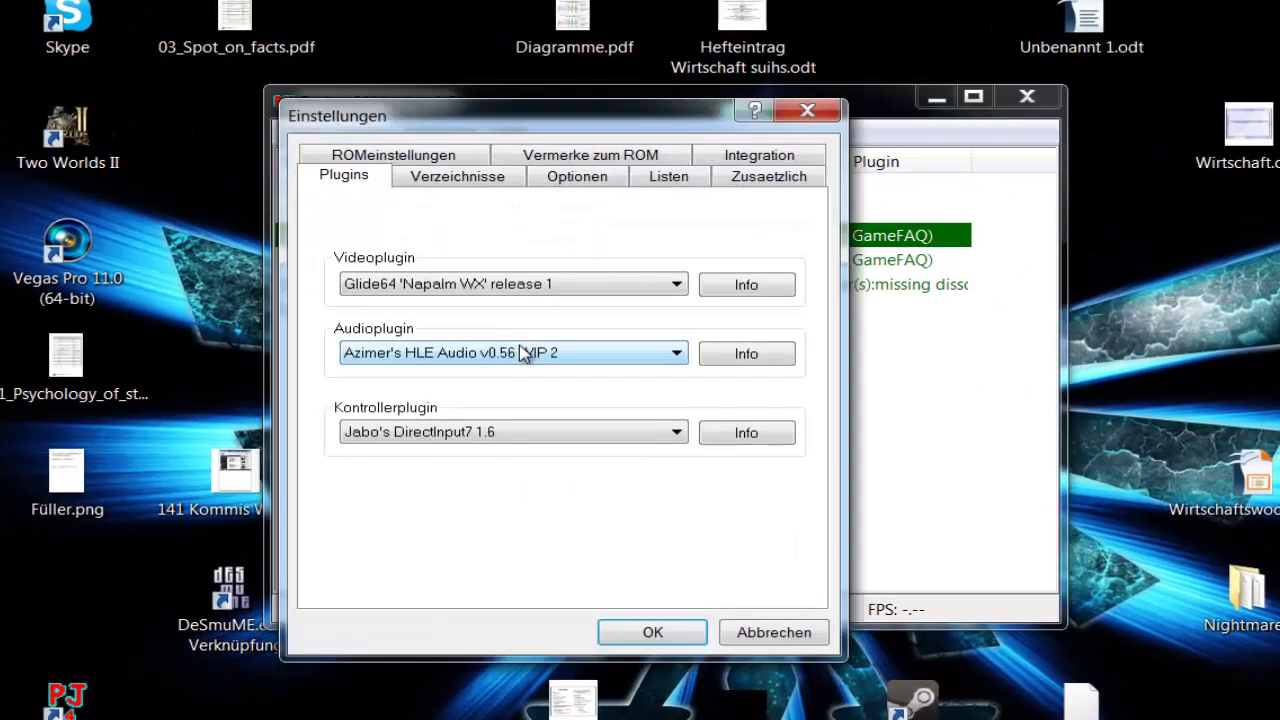
drag(449, 126, 585, 73)
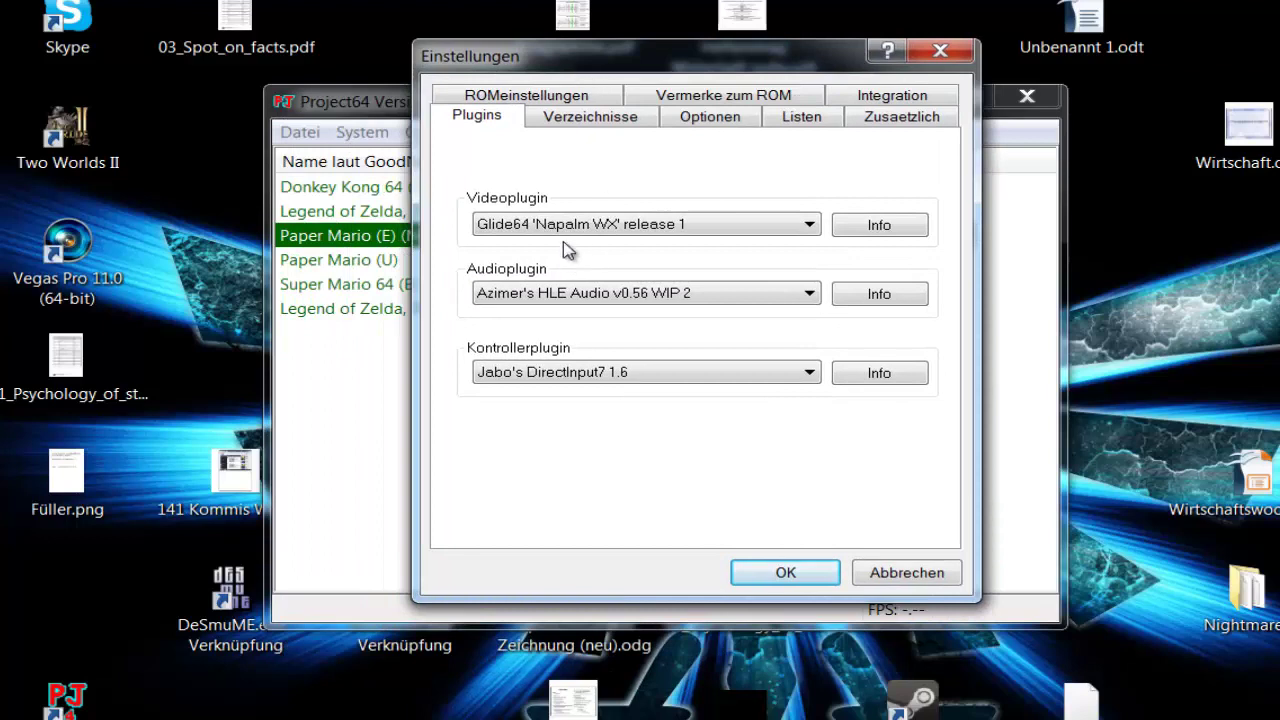
Choose Glide64 'Napalm WX' release 1 as the video plugin and confirm the settings
click(770, 228)
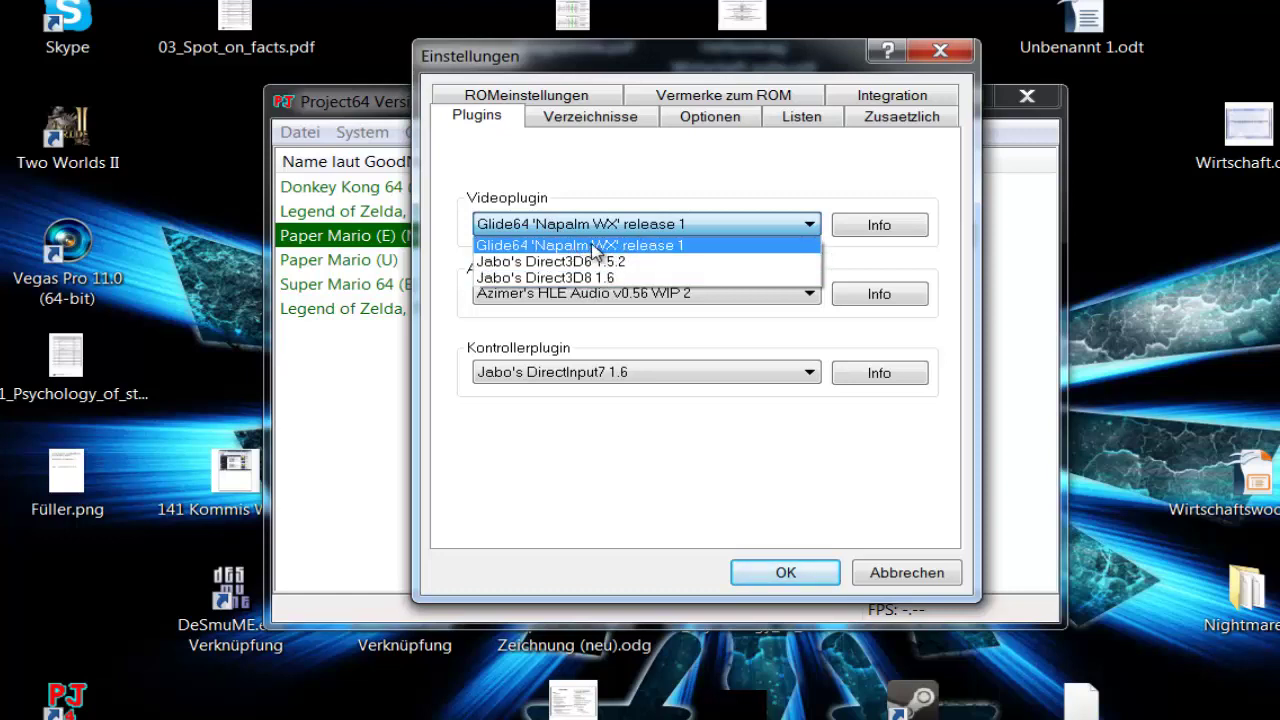
click(590, 278)
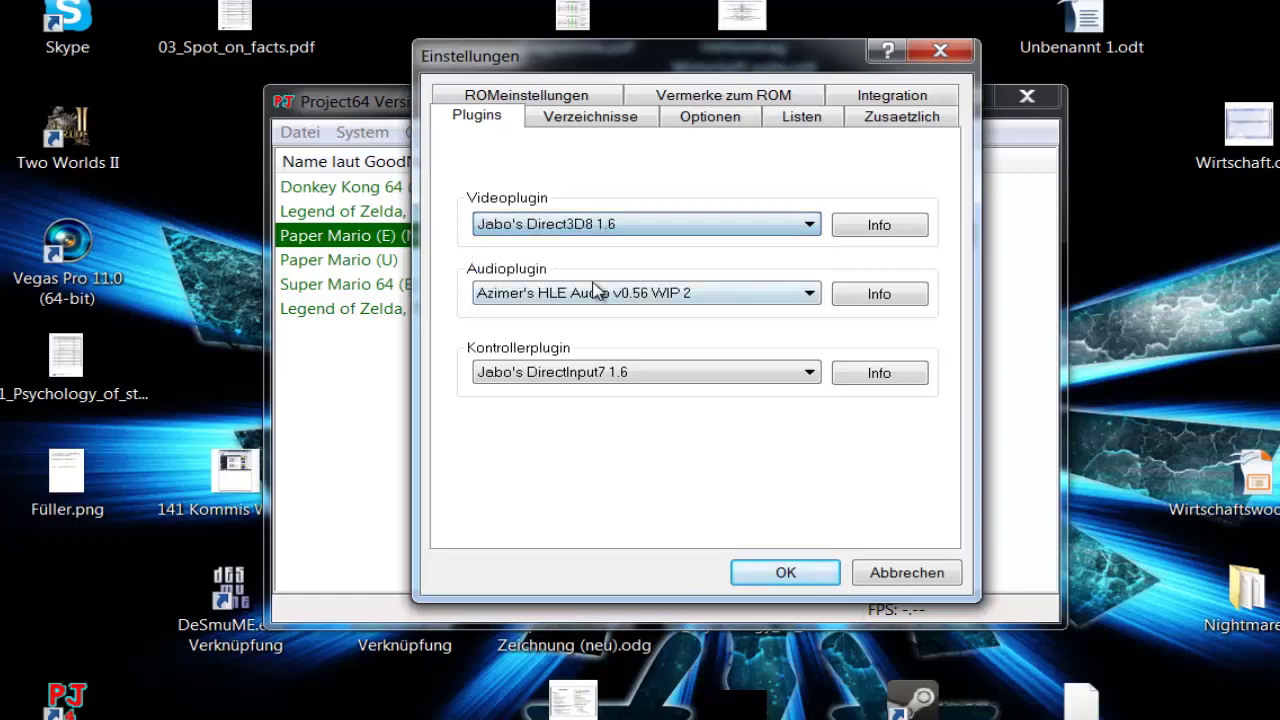
click(746, 229)
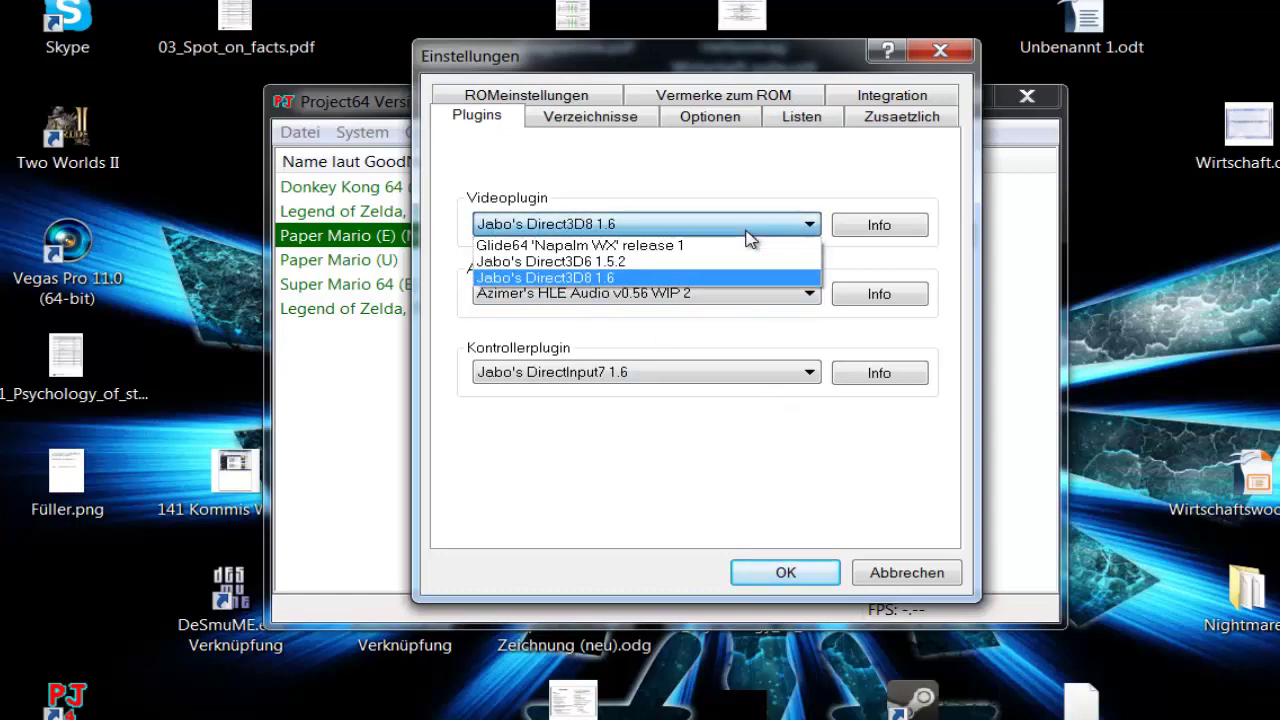
click(698, 246)
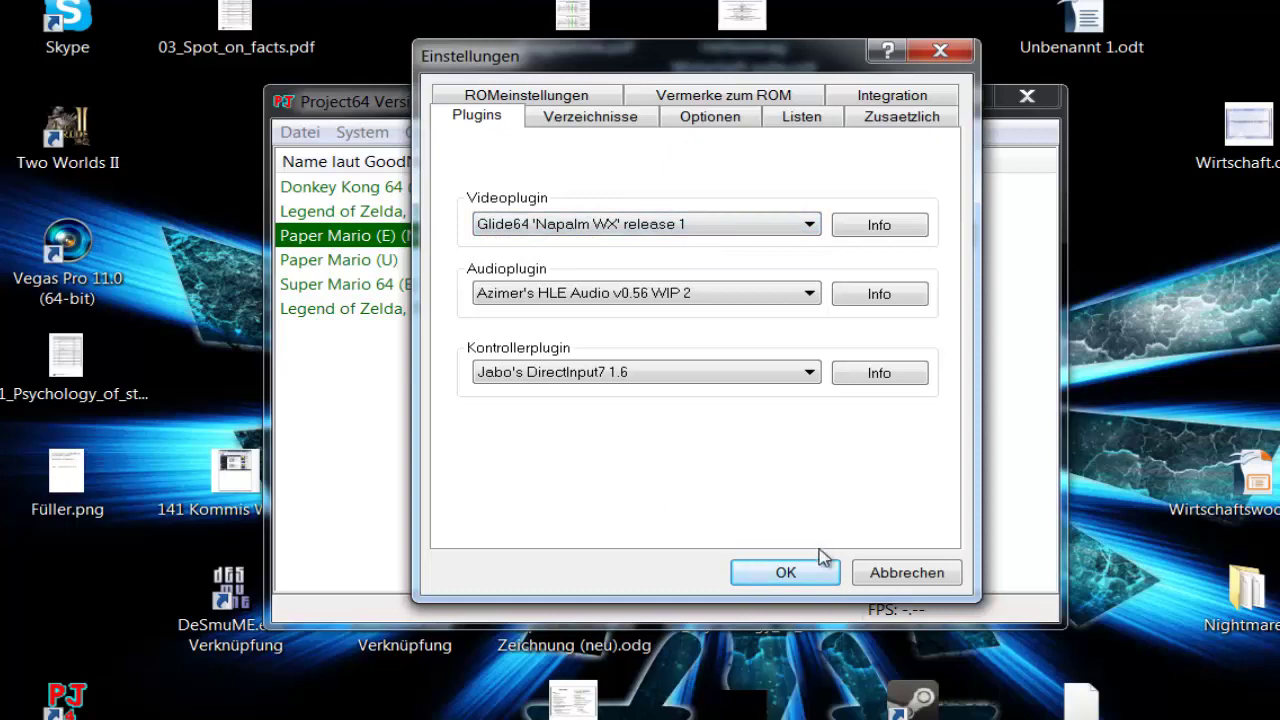
click(790, 571)
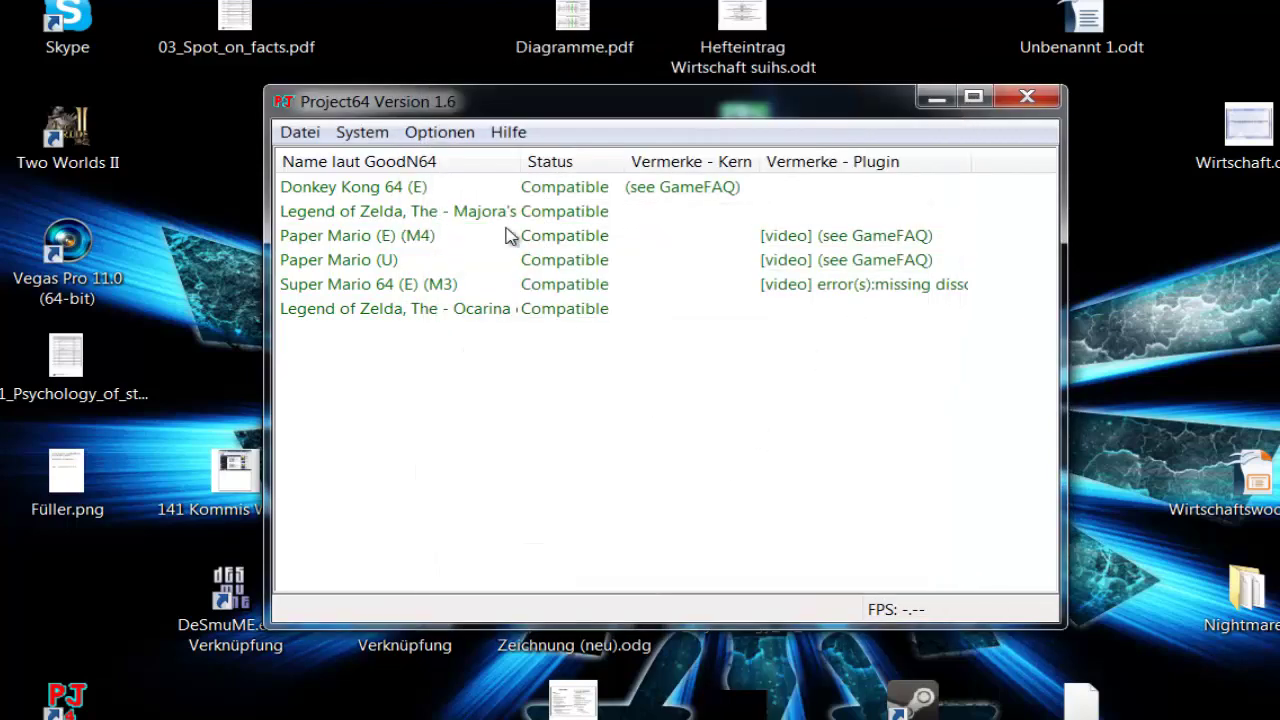
Review the Glide64 video plugin's common settings, including rendering resolution and on-screen display, and accept them
click(442, 134)
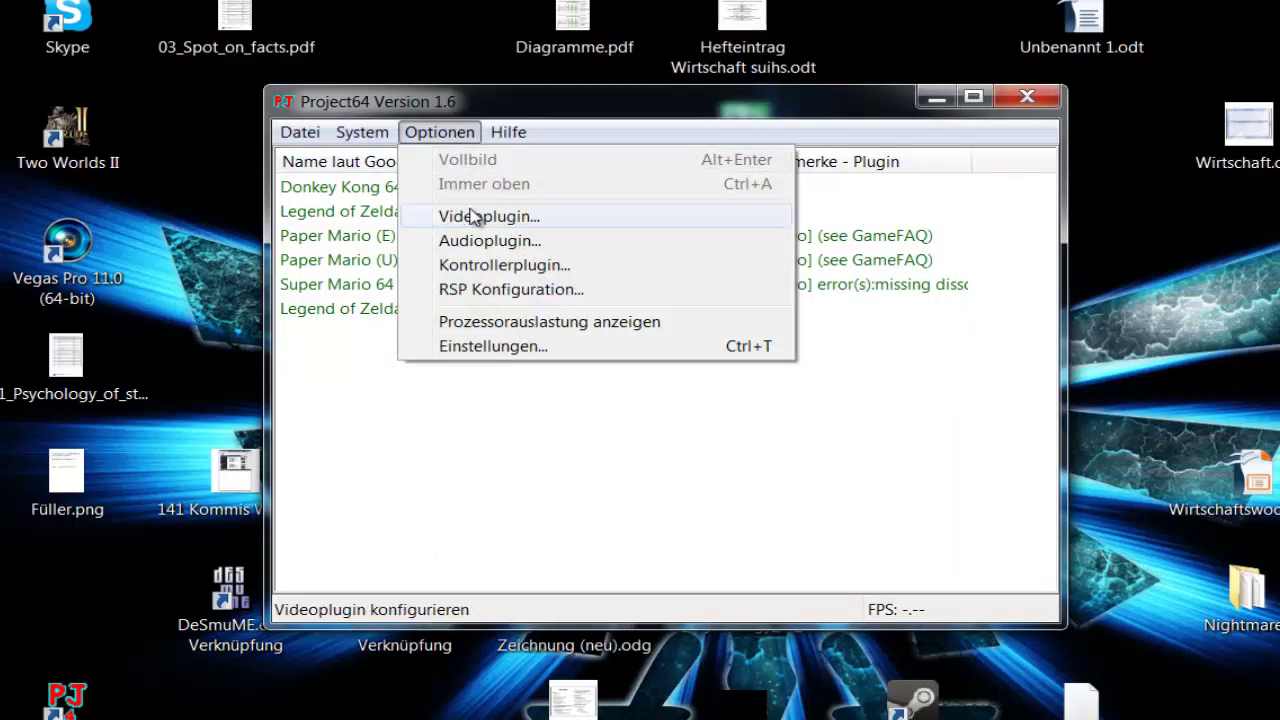
click(517, 222)
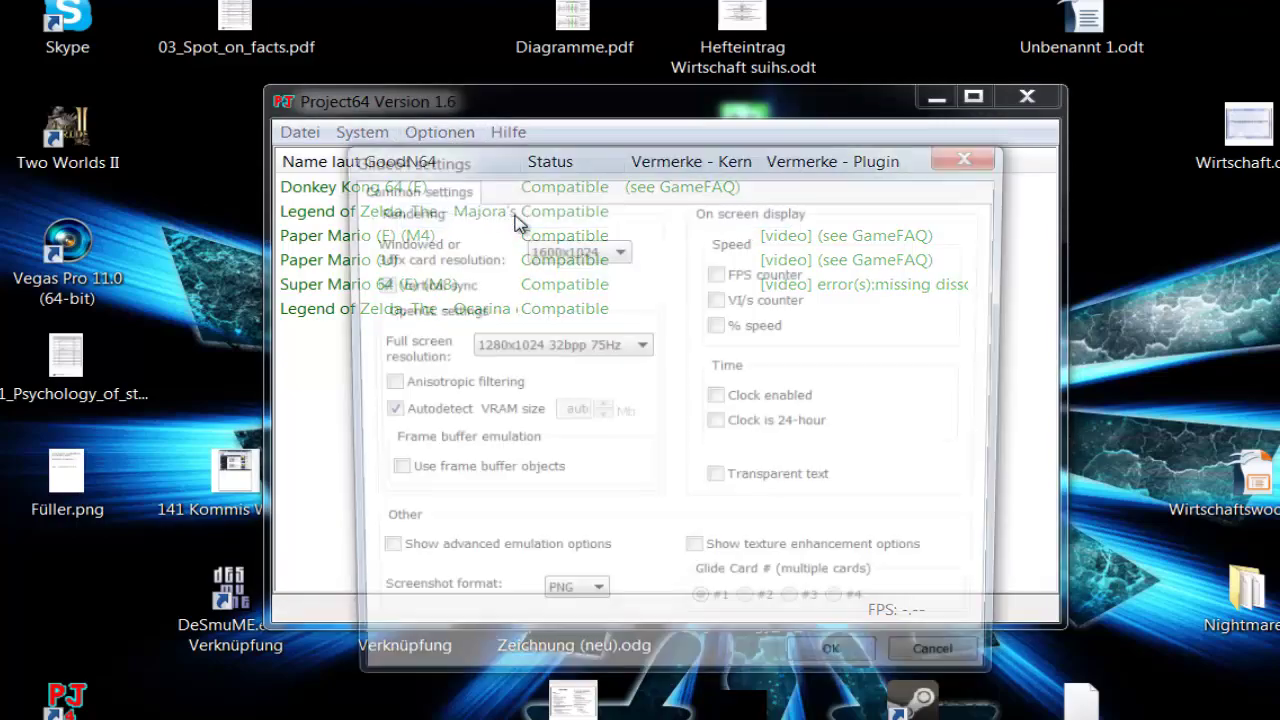
drag(571, 169, 1113, 115)
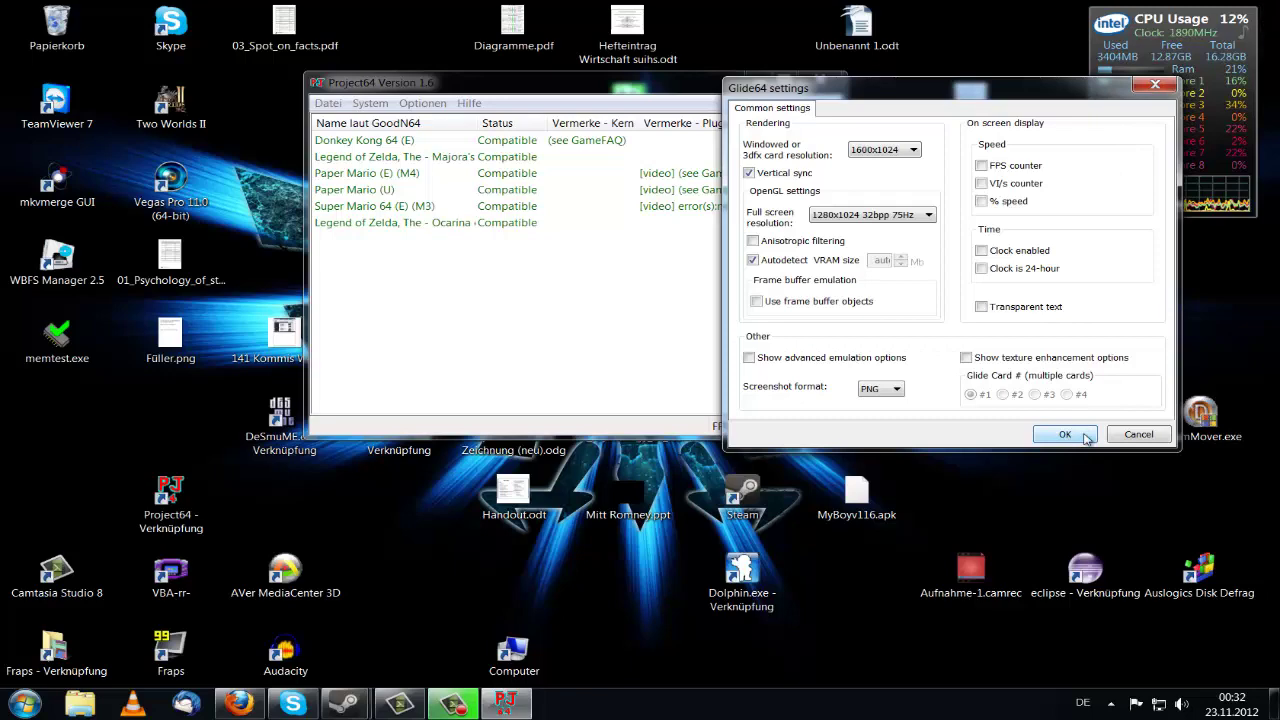
click(1088, 434)
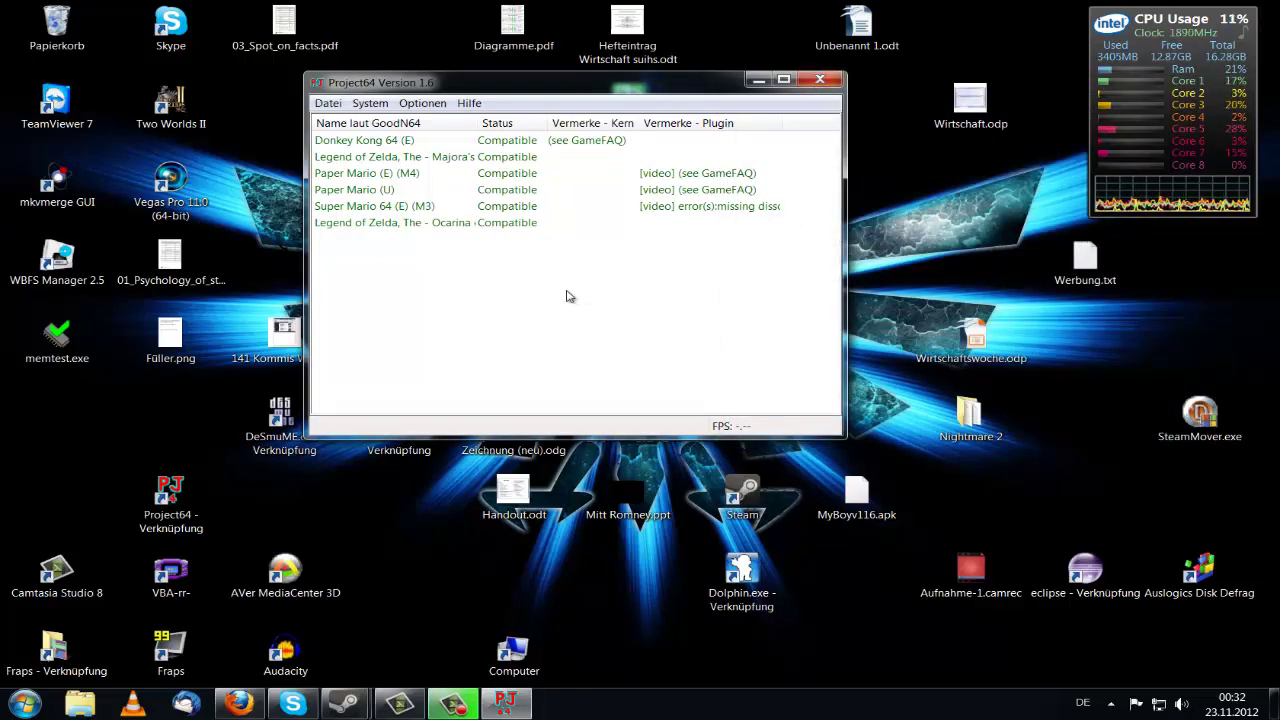
click(581, 146)
click(568, 174)
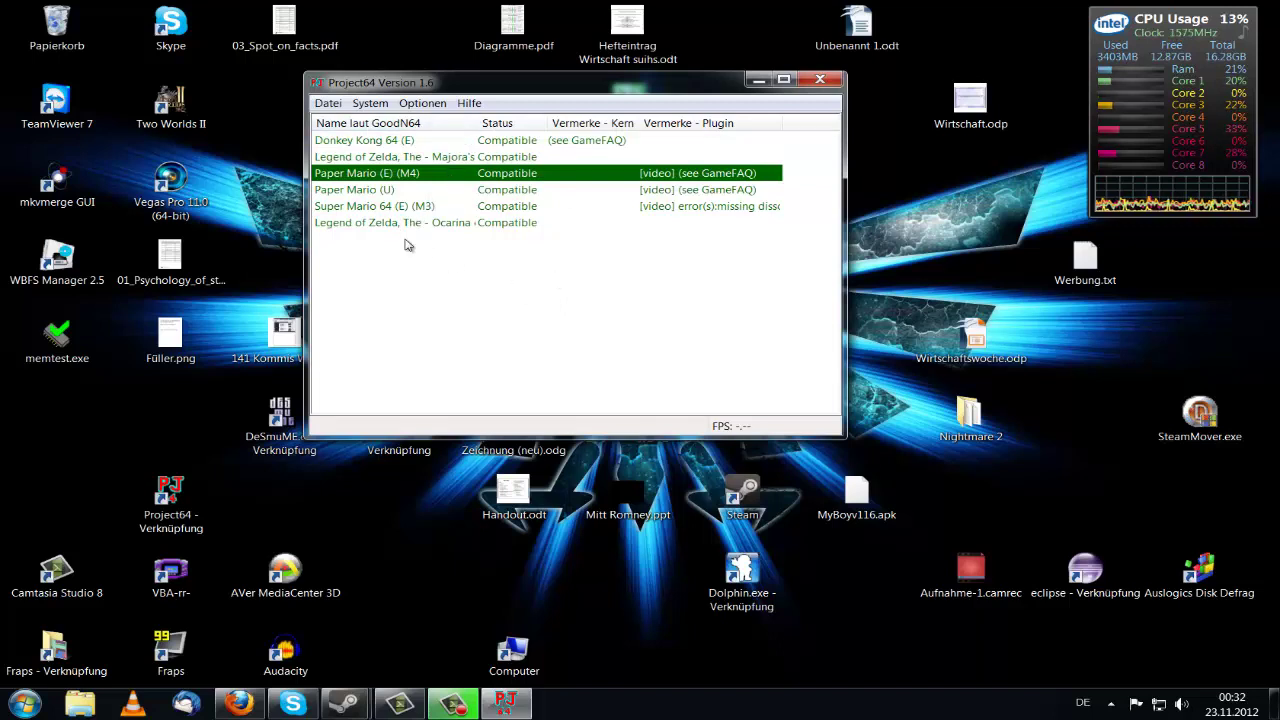
click(393, 191)
click(405, 173)
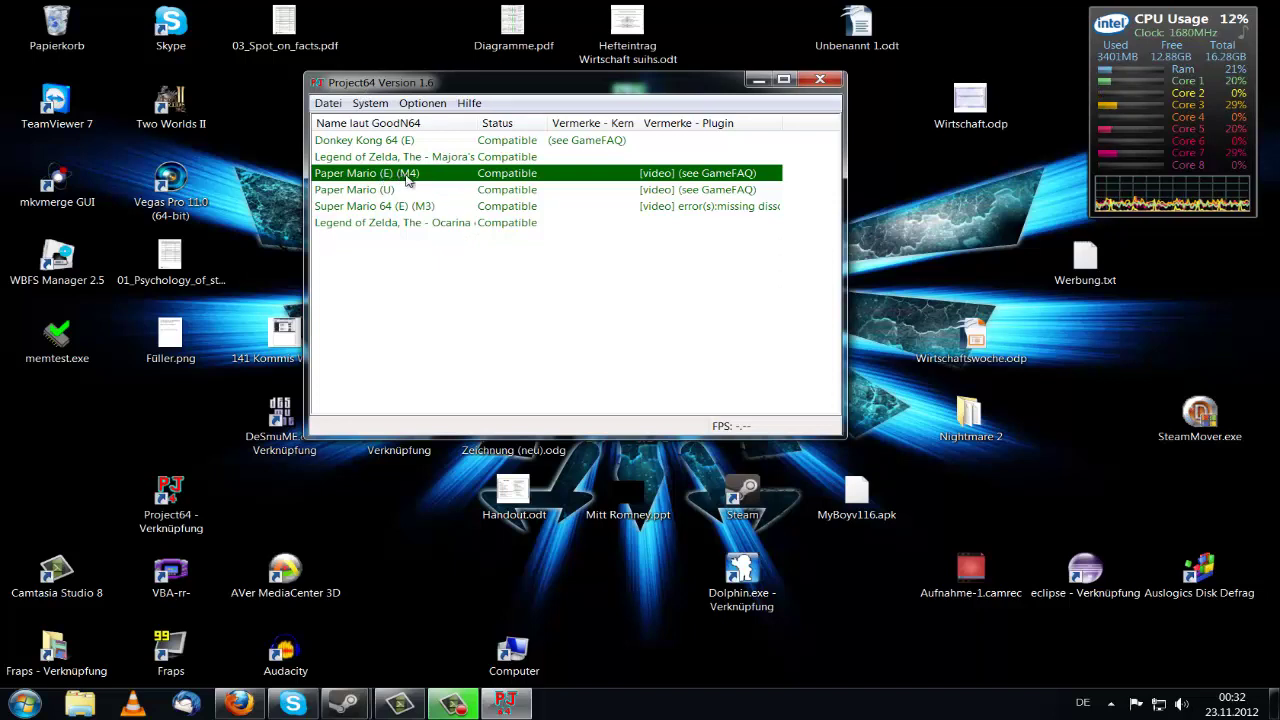
click(706, 331)
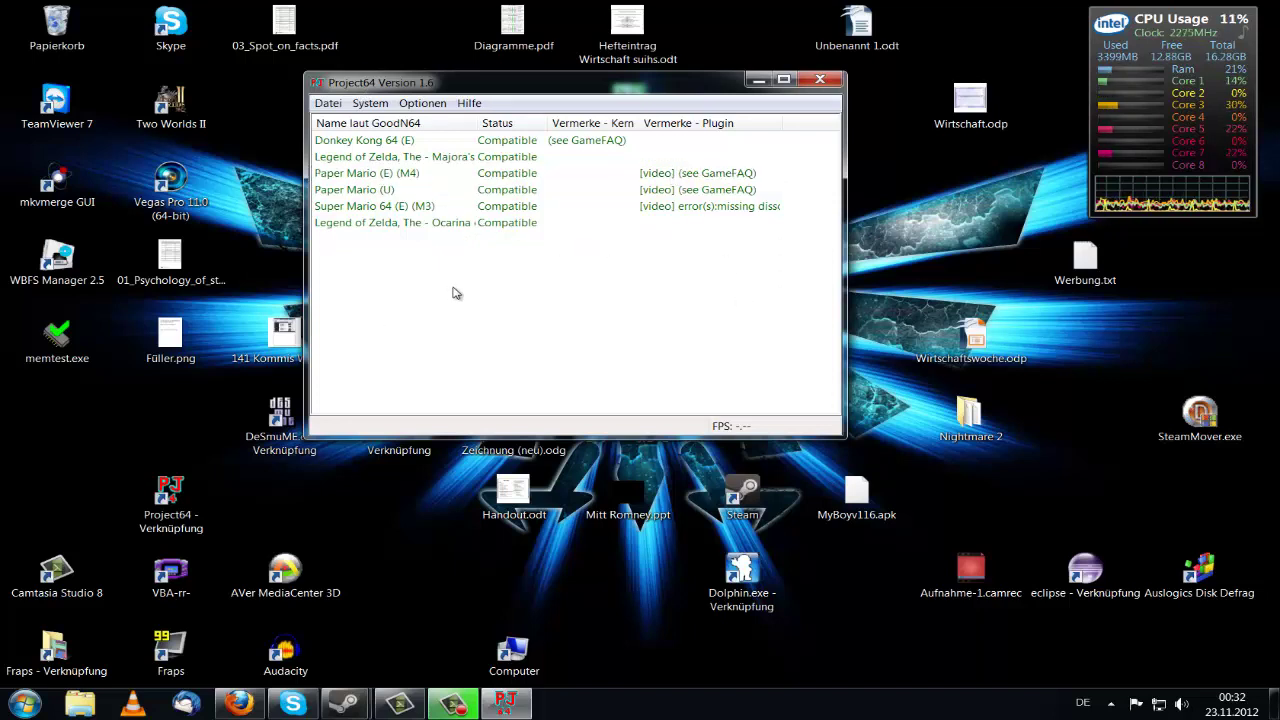
click(422, 103)
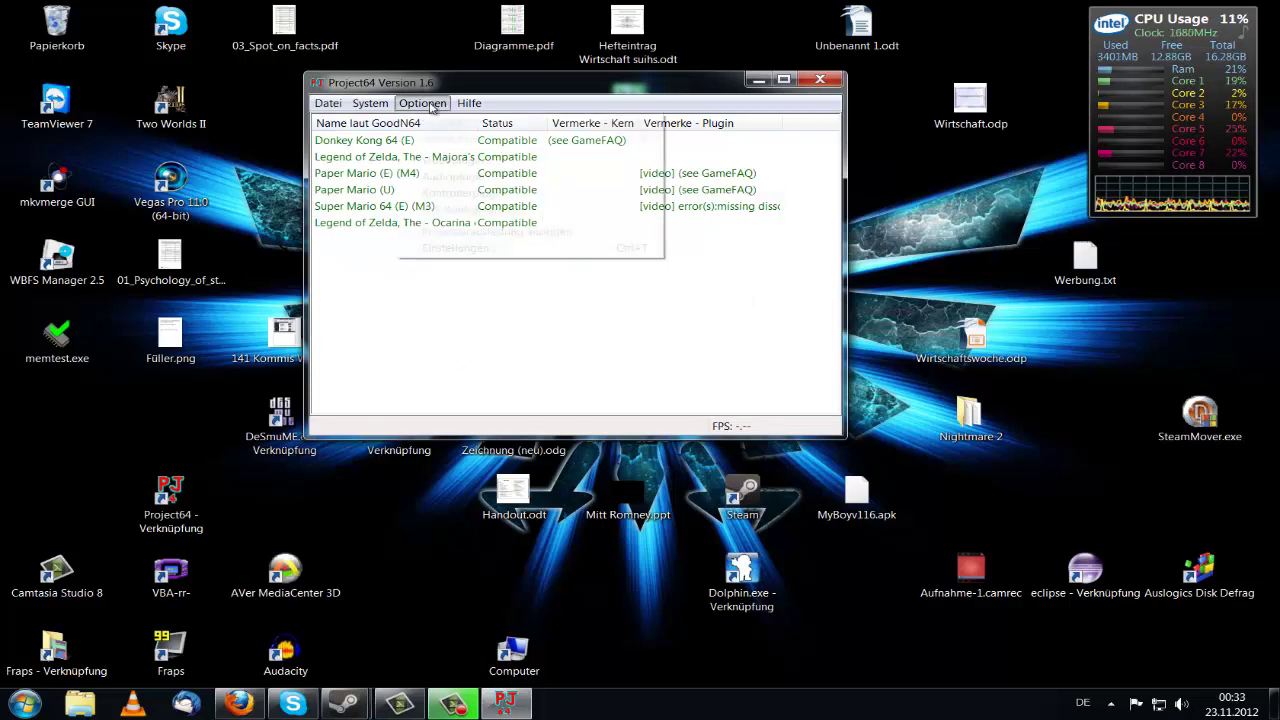
click(380, 334)
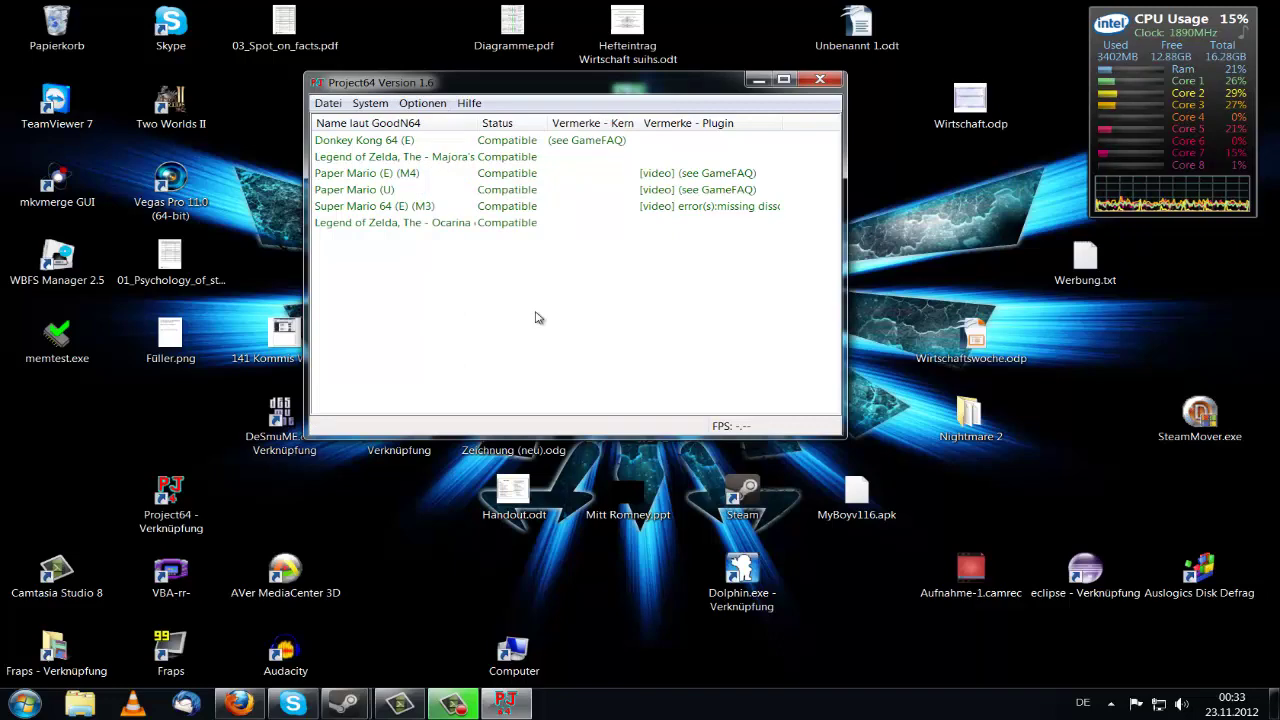
Close Project64 and return to the desktop
click(820, 80)
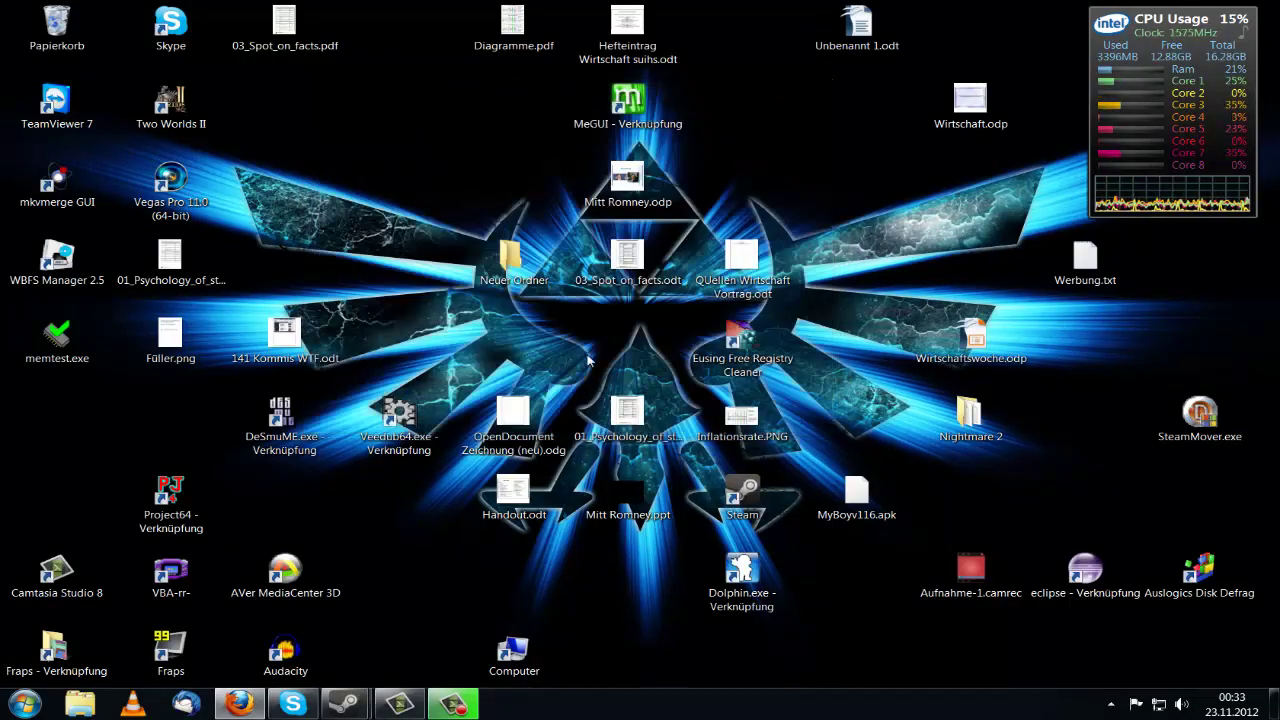
drag(452, 292, 440, 325)
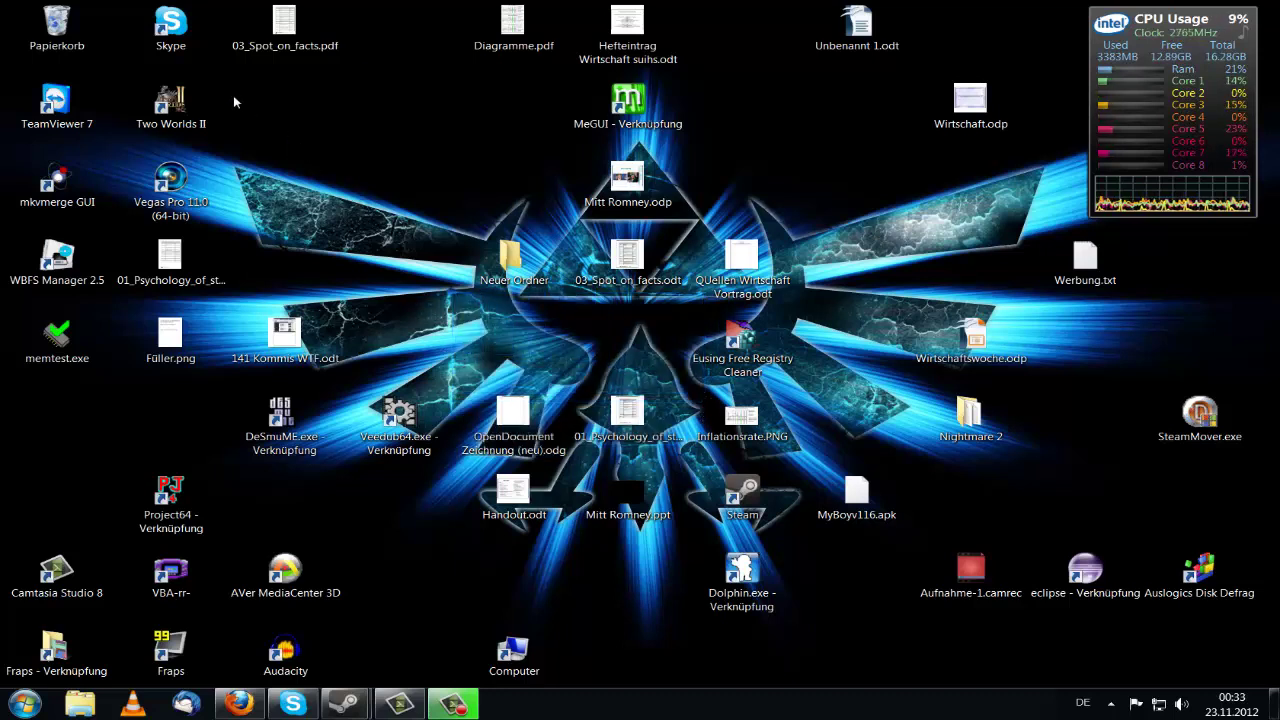